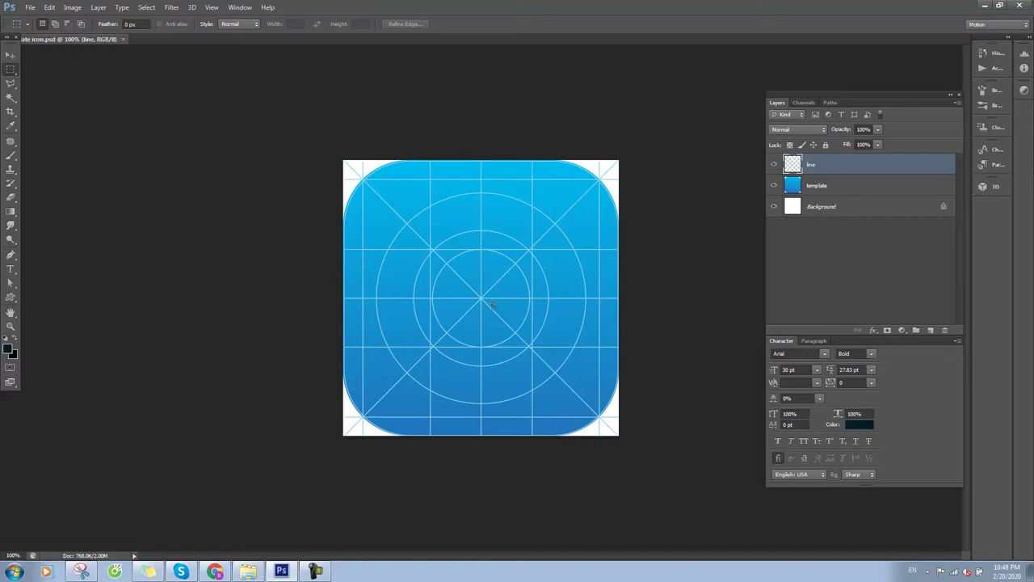
# Hide the 'line' grid layer and make the 'template' layer active.
pyautogui.click(773, 166)
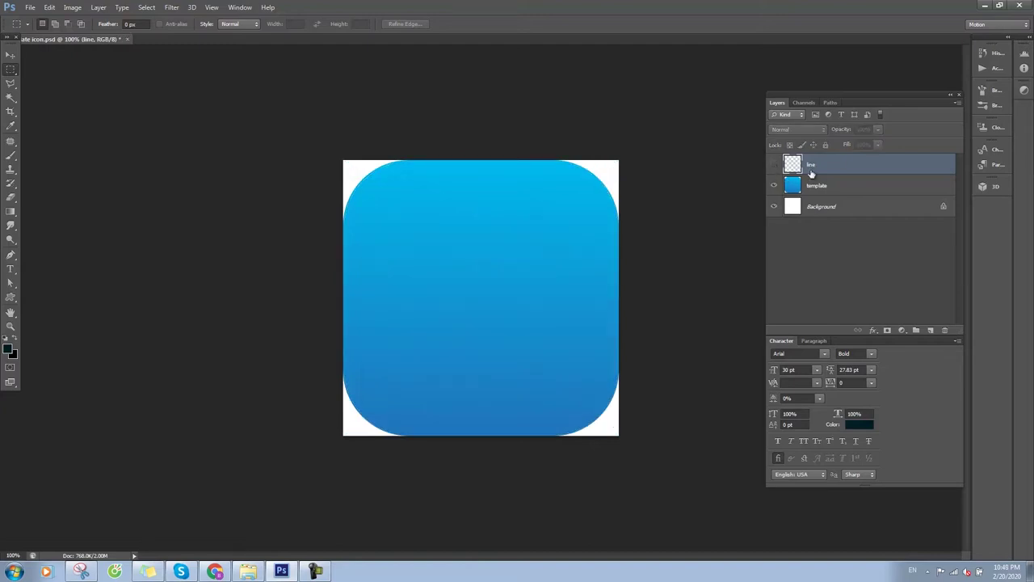
pyautogui.click(846, 191)
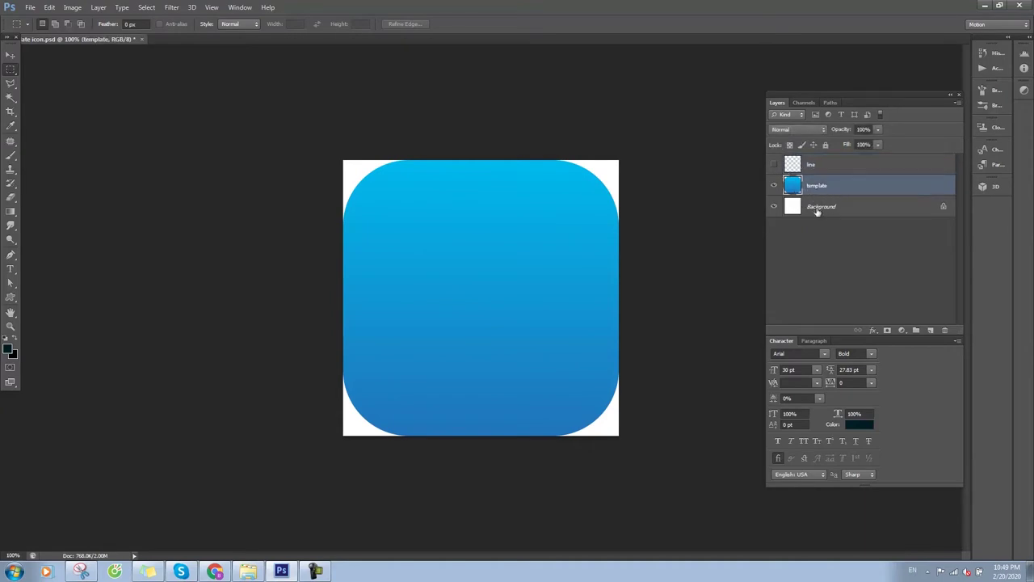
pyautogui.click(215, 572)
# Search Flaticon in Chrome for 'music' icons.
pyautogui.click(287, 45)
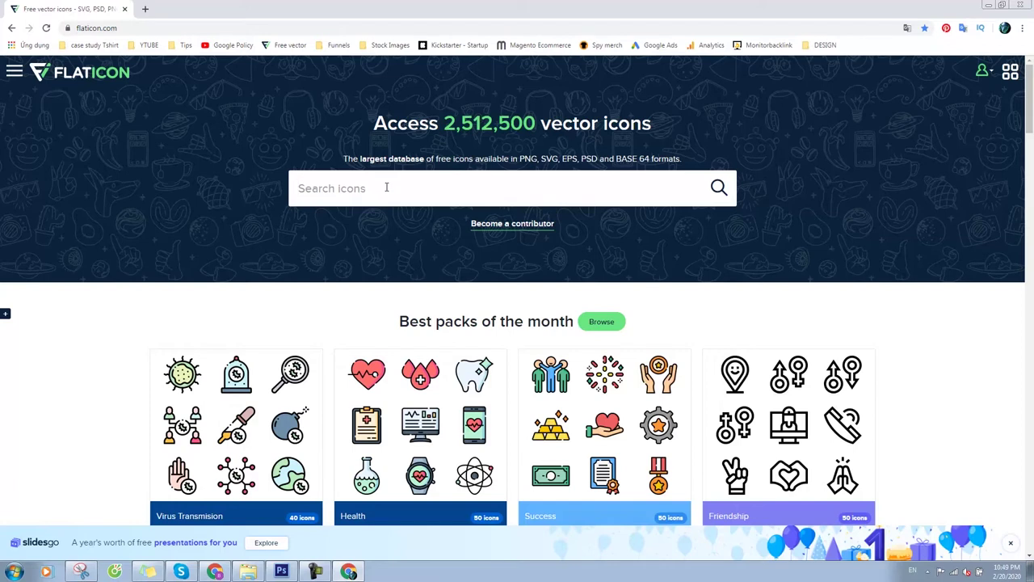
pyautogui.write('music')
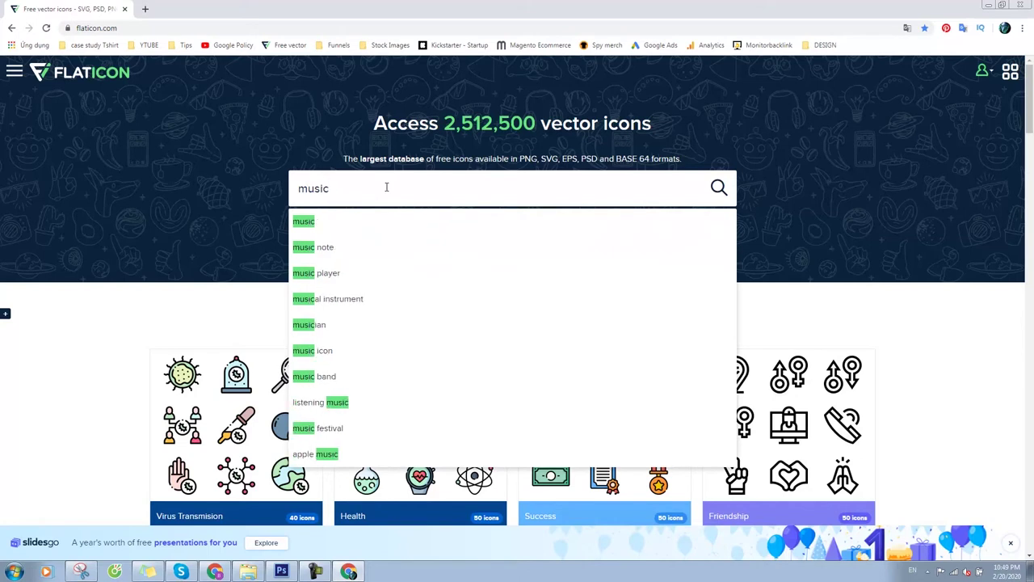
pyautogui.press('Return')
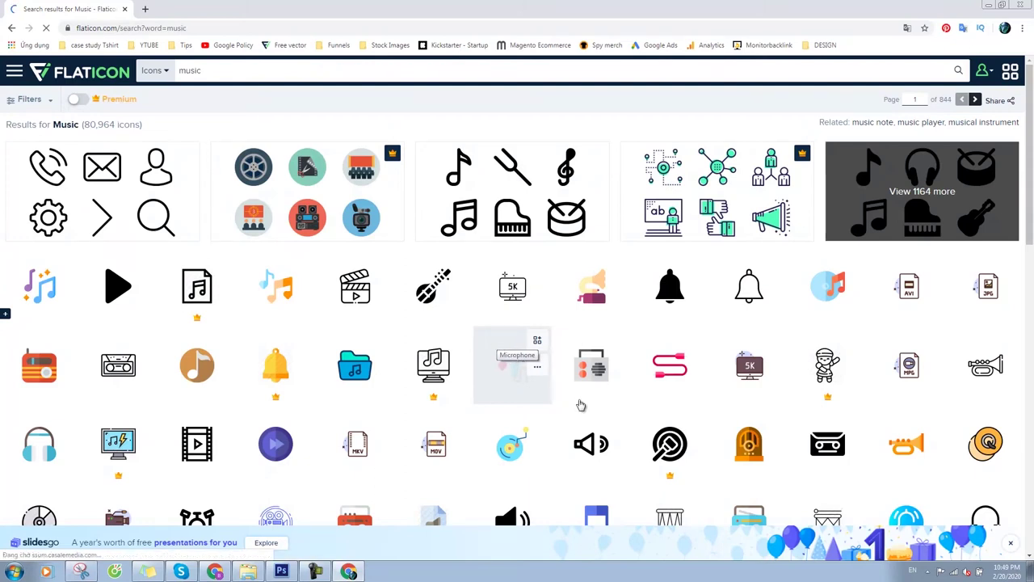
# Open the Music Notes icon on Flaticon and start a free SVG download.
pyautogui.scroll(-2, 651, 437)
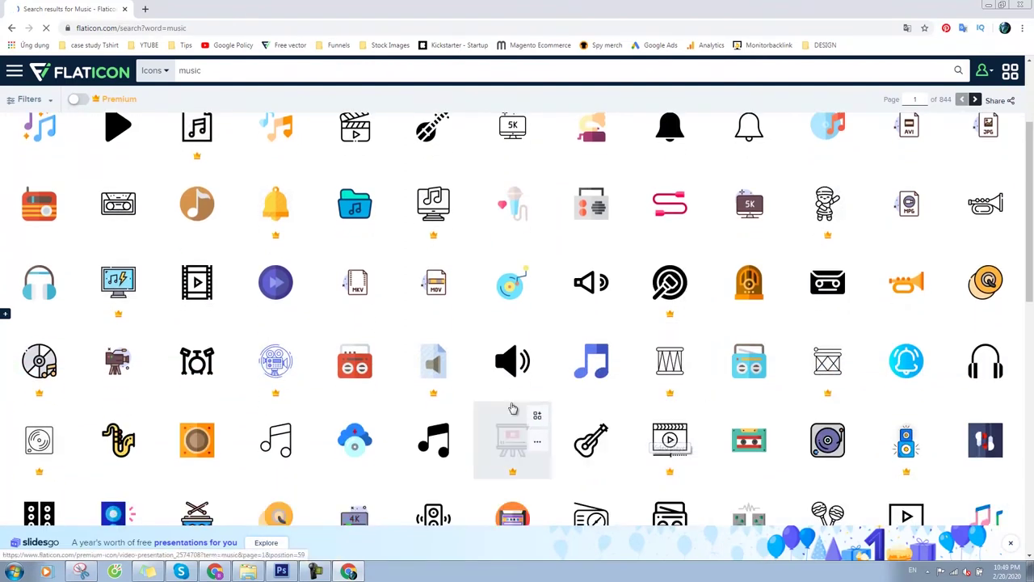
pyautogui.click(461, 358)
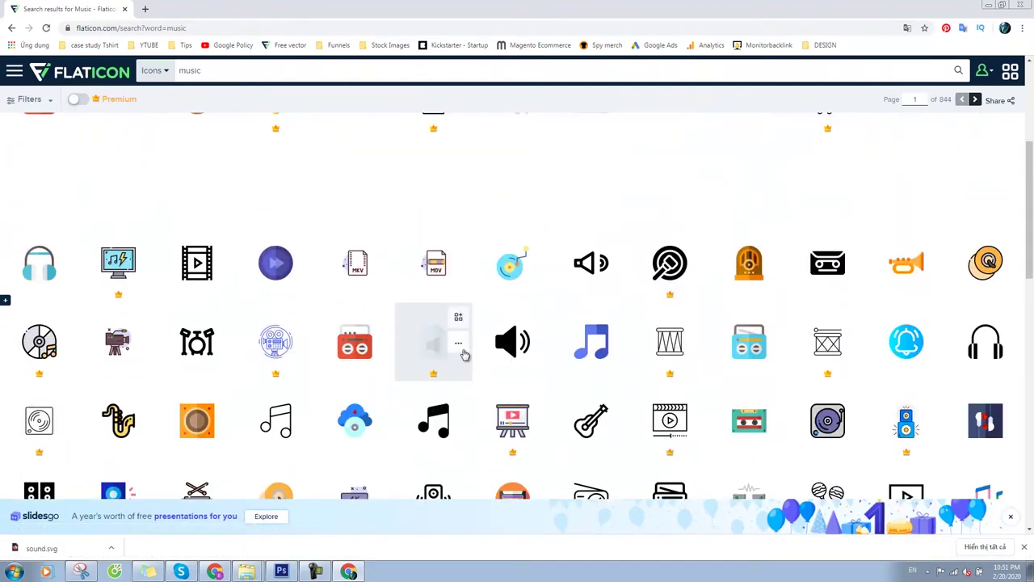
pyautogui.scroll(-2, 464, 356)
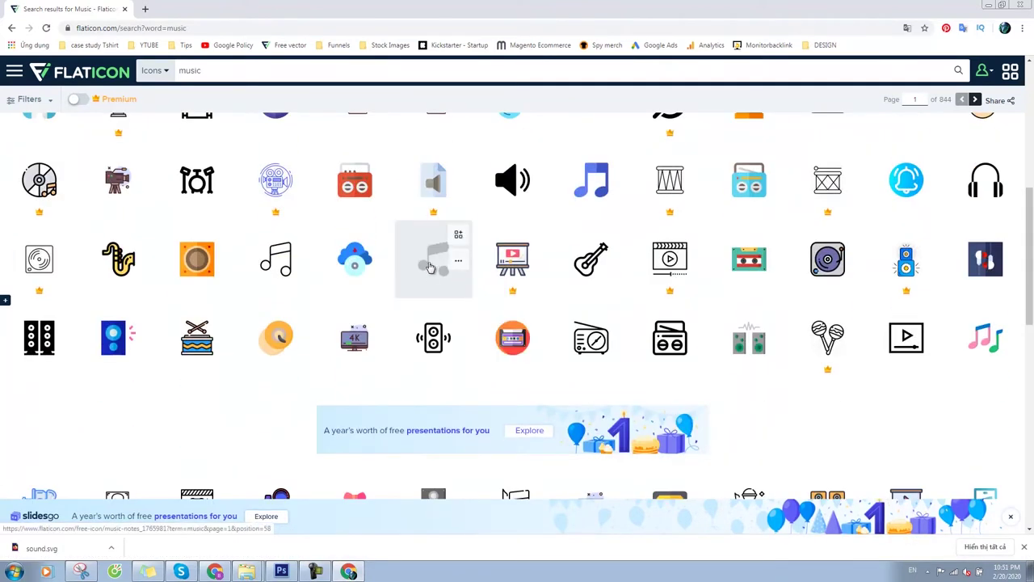
pyautogui.click(458, 261)
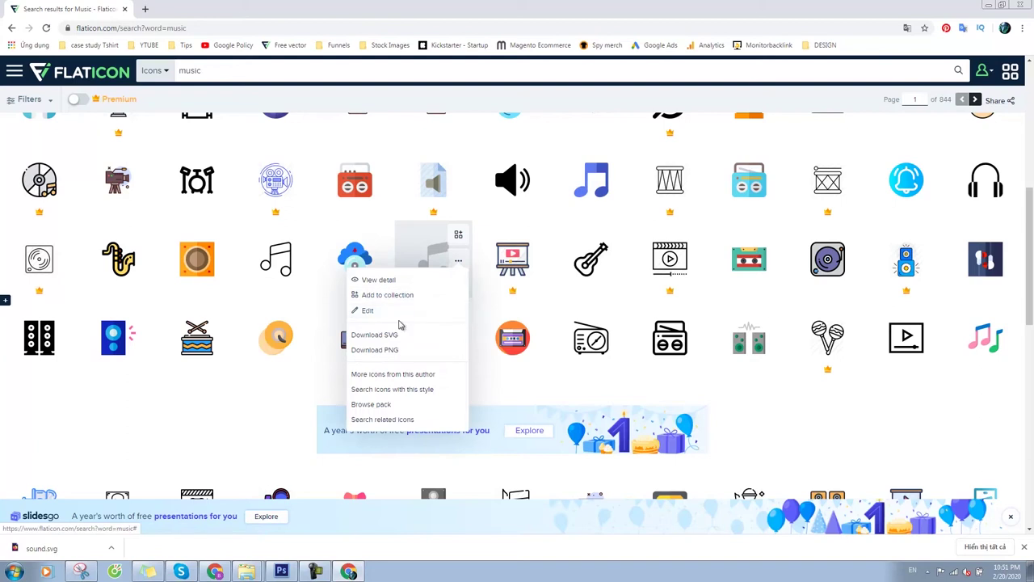
pyautogui.click(427, 257)
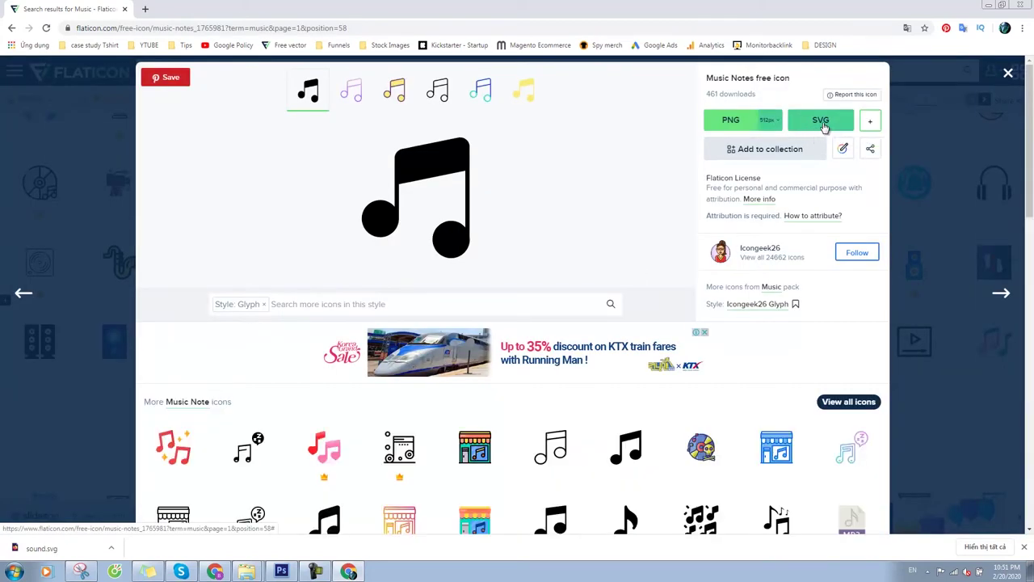
pyautogui.click(823, 124)
pyautogui.click(586, 265)
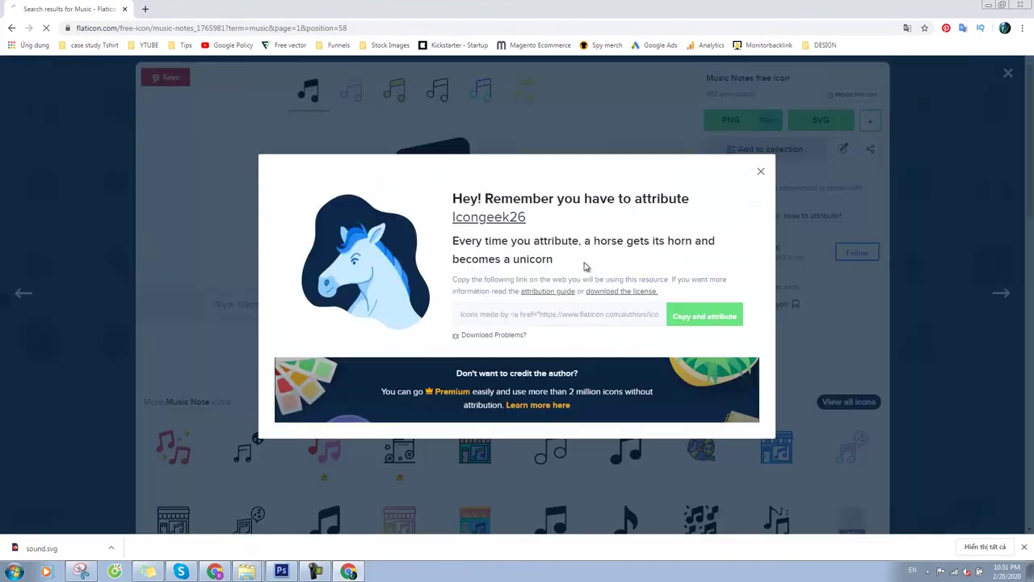
pyautogui.click(697, 316)
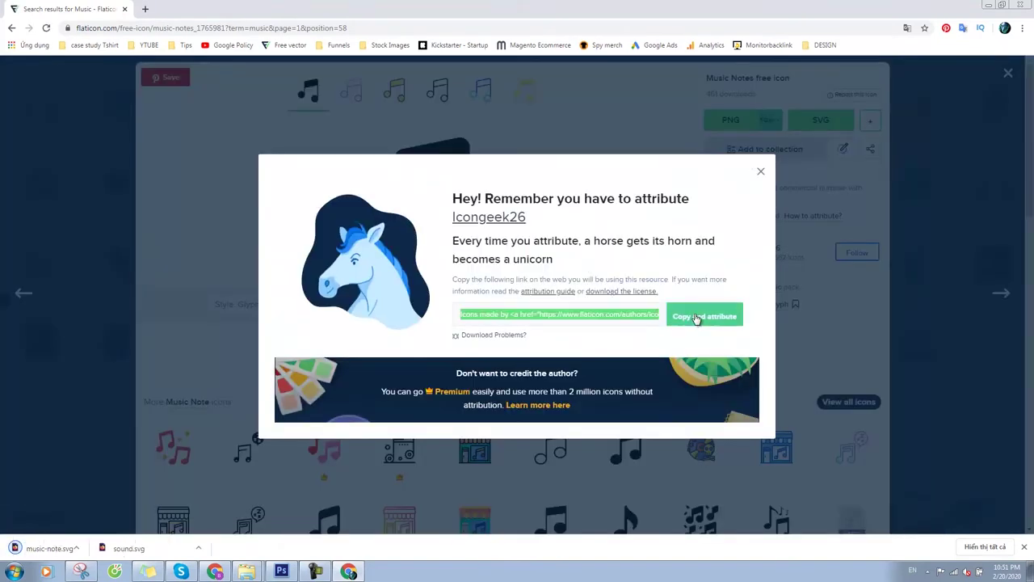
# Try dragging the downloaded music-note.svg into Photoshop, then dismiss its error.
pyautogui.click(111, 548)
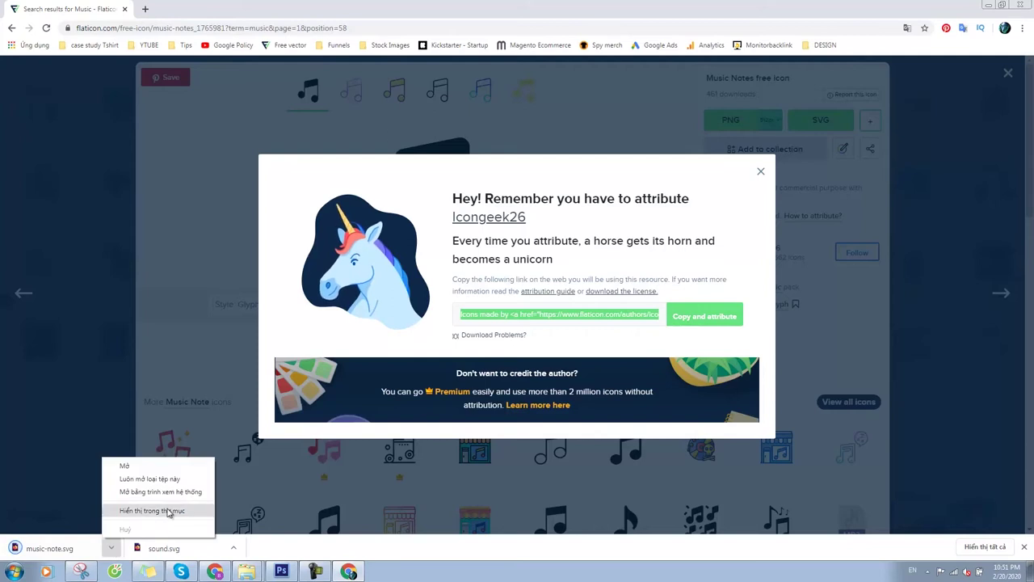
pyautogui.click(162, 510)
pyautogui.moveTo(385, 199)
pyautogui.mouseDown()
pyautogui.moveTo(287, 568)
pyautogui.moveTo(501, 327)
pyautogui.mouseUp()
pyautogui.click(519, 215)
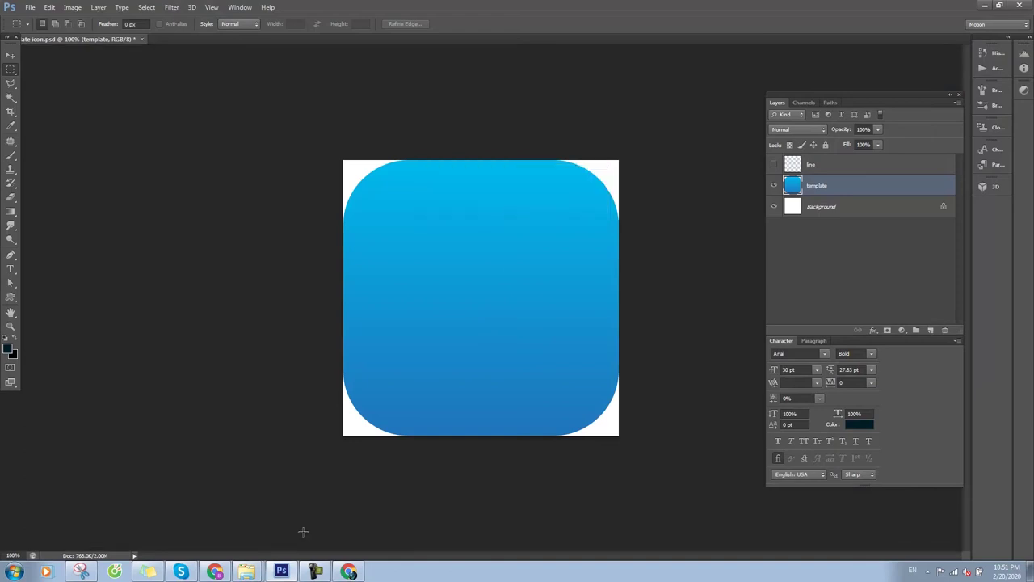
pyautogui.click(281, 571)
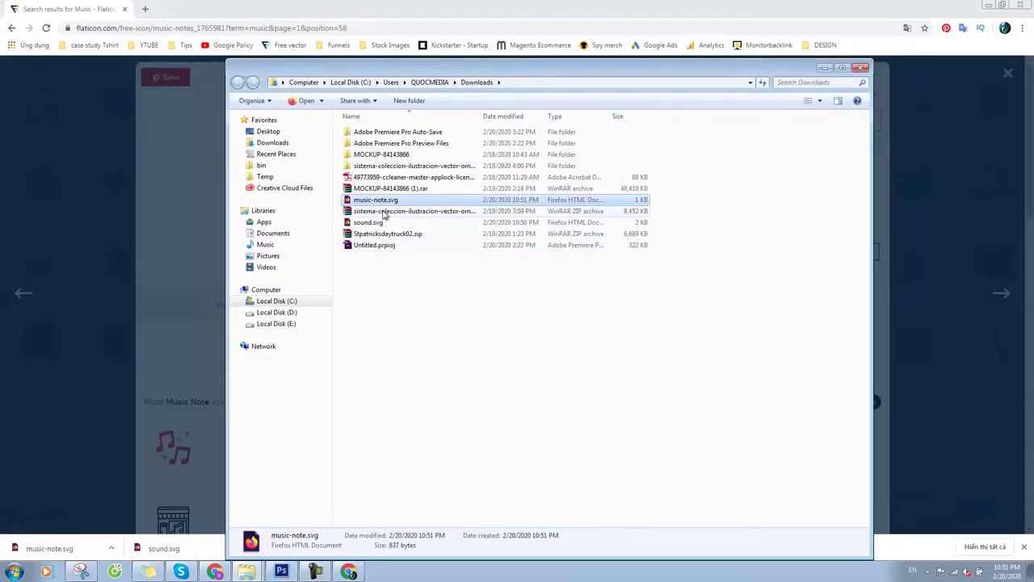
pyautogui.hotkey('alt', 'Tab')
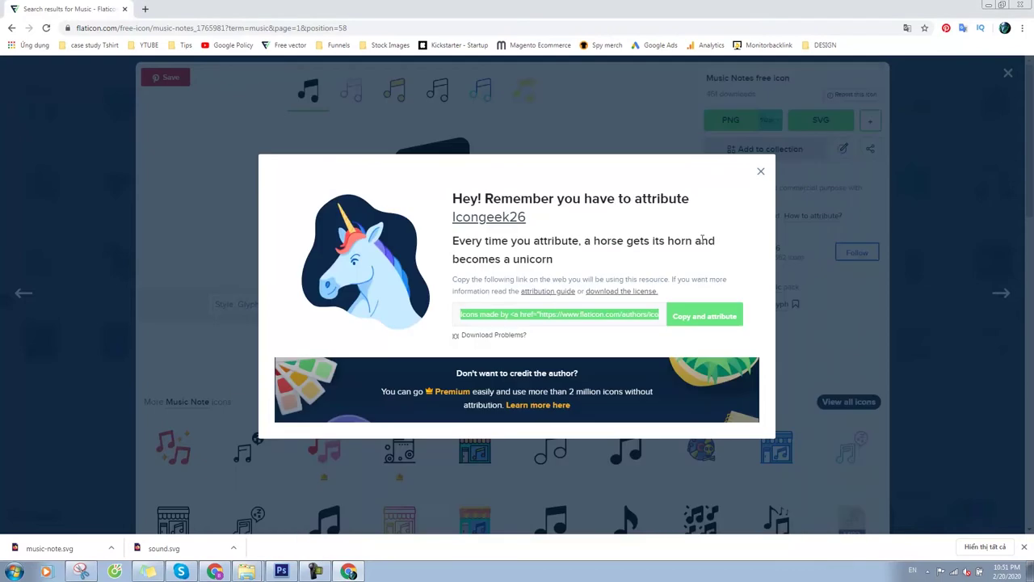
# Download the icon as a free PNG and select music-note.png in the Downloads folder.
pyautogui.click(760, 169)
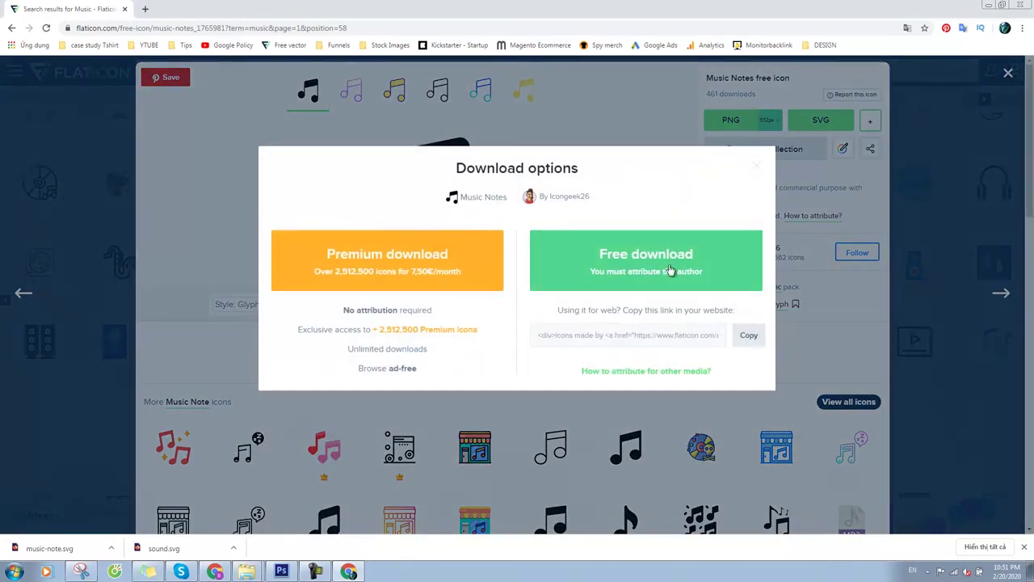
pyautogui.click(667, 270)
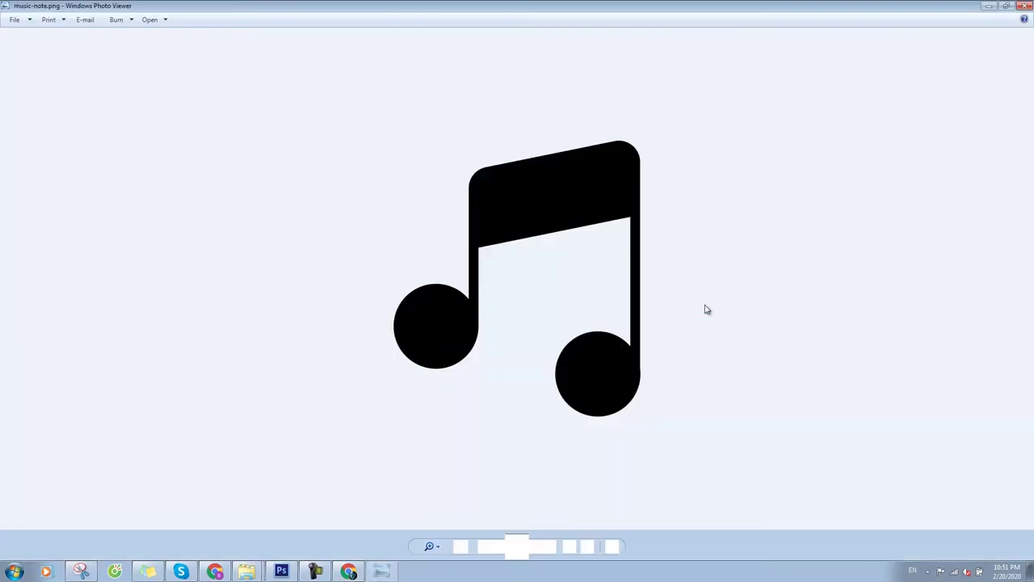
pyautogui.click(1023, 8)
pyautogui.moveTo(246, 572)
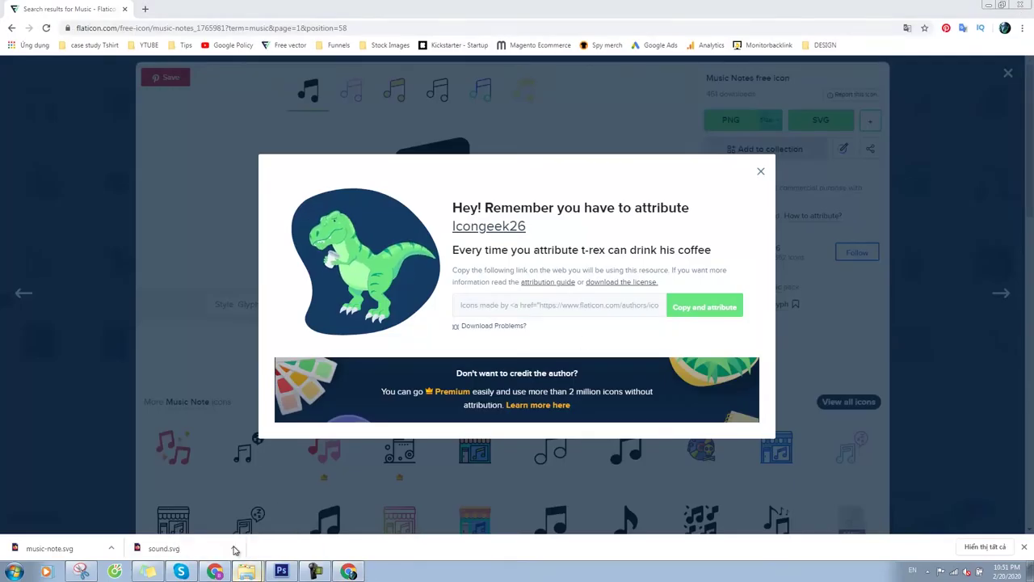
pyautogui.click(243, 546)
pyautogui.click(379, 200)
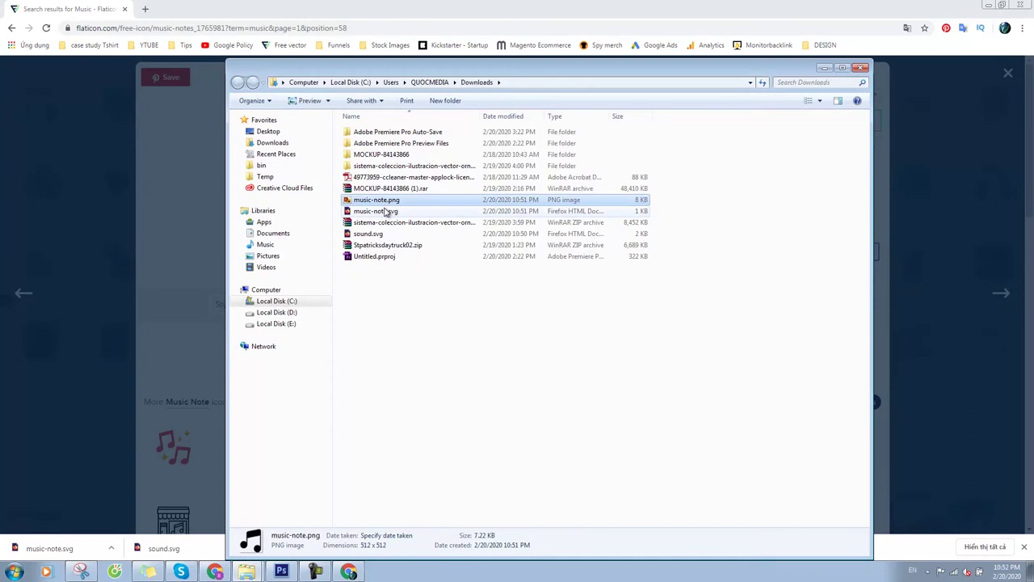
pyautogui.moveTo(449, 72)
pyautogui.mouseDown()
pyautogui.moveTo(737, 110)
pyautogui.moveTo(219, 61)
pyautogui.mouseUp()
# Place music-note.png onto the blue icon as a new layer.
pyautogui.moveTo(156, 186)
pyautogui.mouseDown()
pyautogui.moveTo(284, 574)
pyautogui.moveTo(506, 356)
pyautogui.mouseUp()
pyautogui.moveTo(507, 224); pyautogui.dragTo(489, 217)
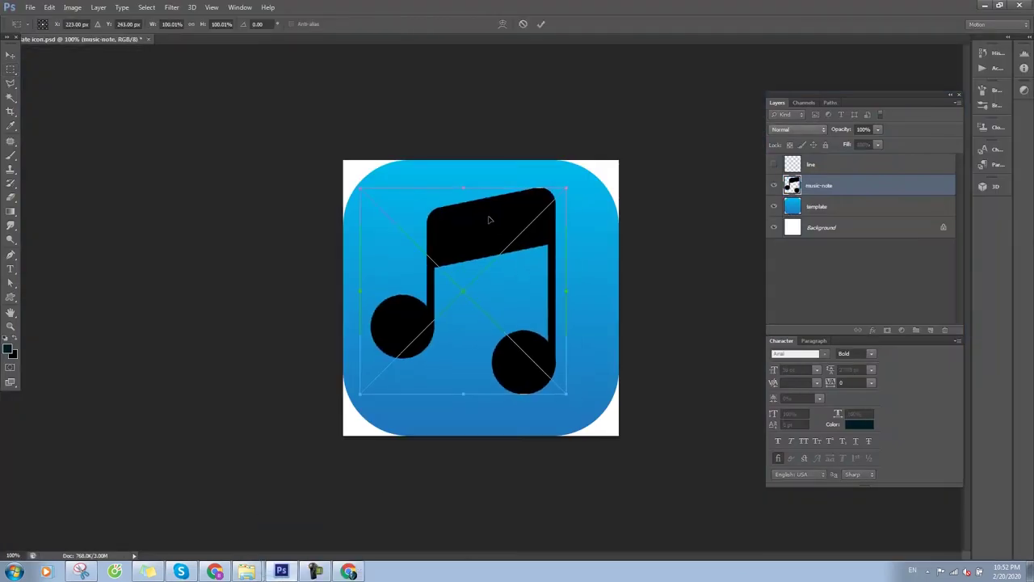
pyautogui.press('Return')
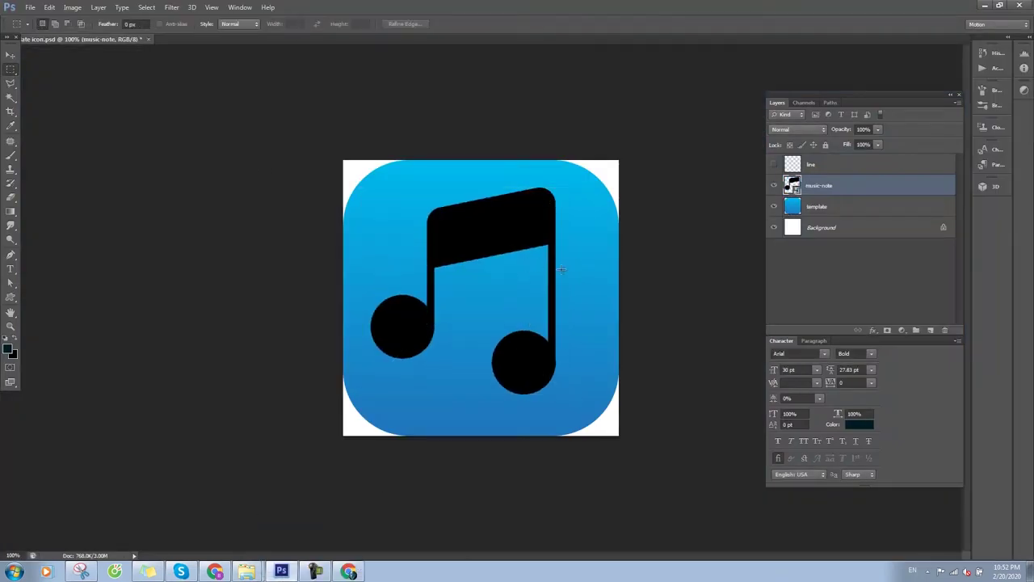
# Centre the note with the Move tool and enlarge it slightly with Free Transform.
pyautogui.click(10, 54)
pyautogui.moveTo(494, 226); pyautogui.dragTo(496, 234)
pyautogui.hotkey('ctrl', 't')
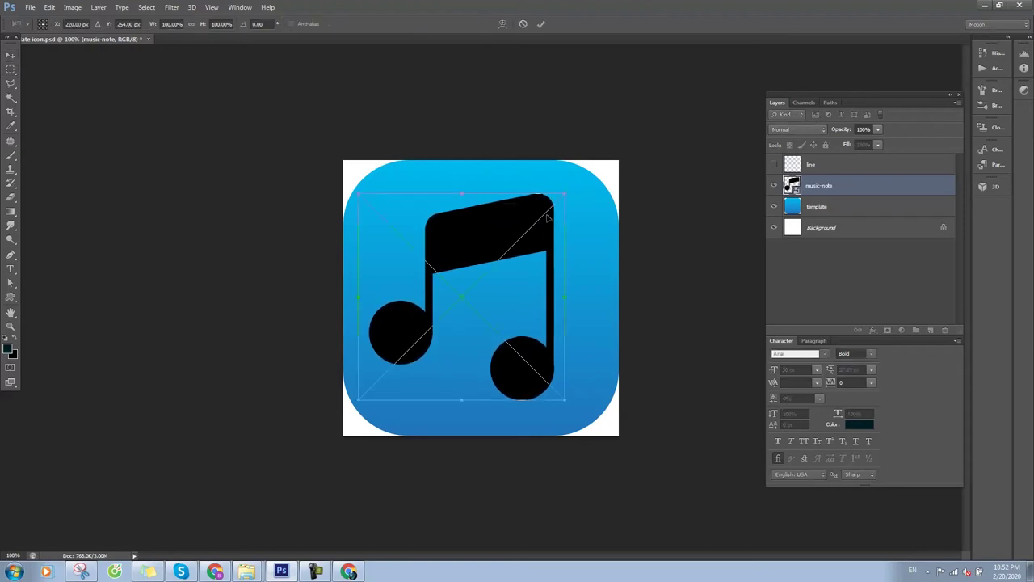
pyautogui.moveTo(555, 193); pyautogui.dragTo(569, 190)
pyautogui.press('Return')
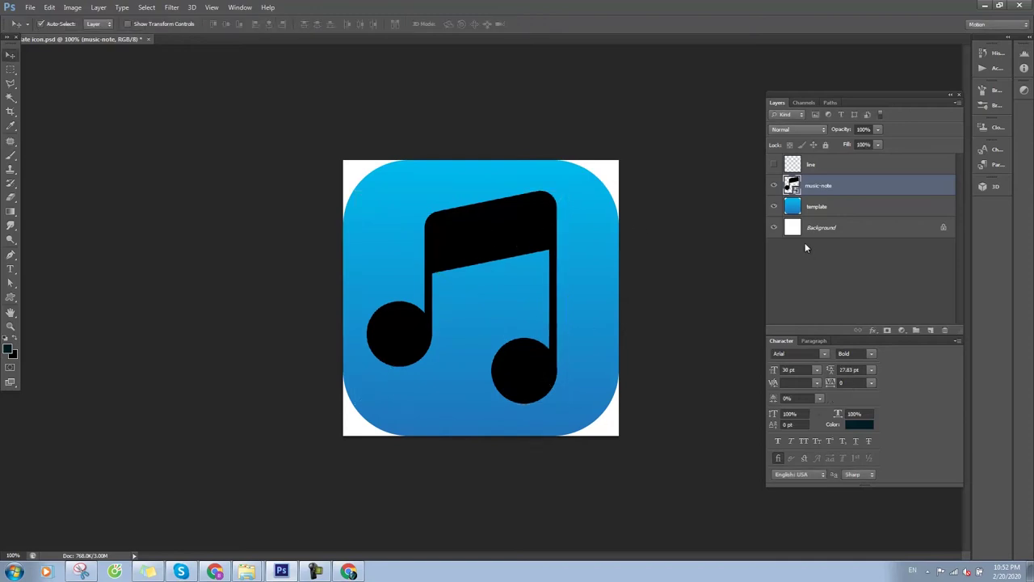
# Give the music-note layer an orange (#fa9f00) Color Overlay.
pyautogui.click(873, 330)
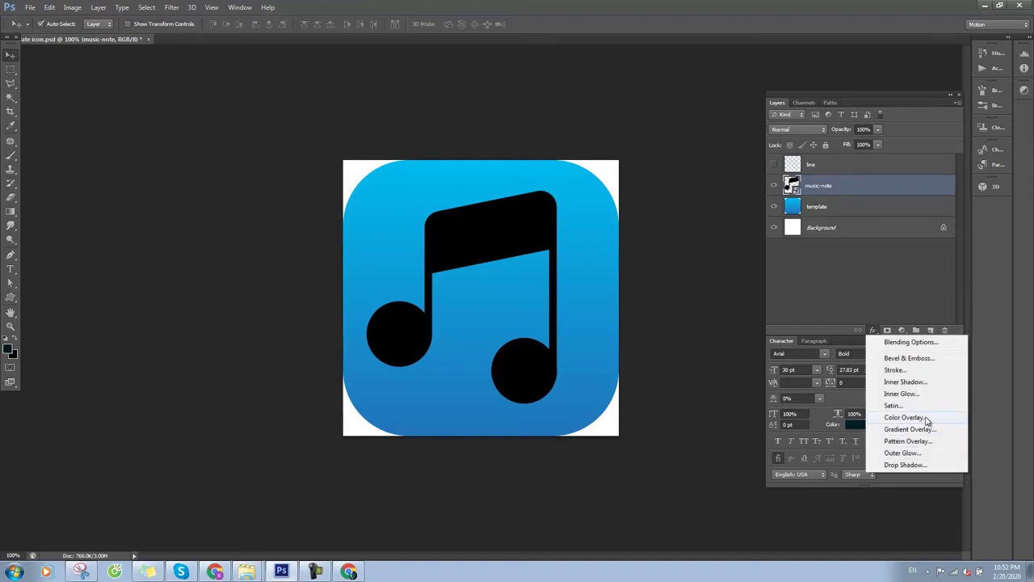
pyautogui.click(903, 417)
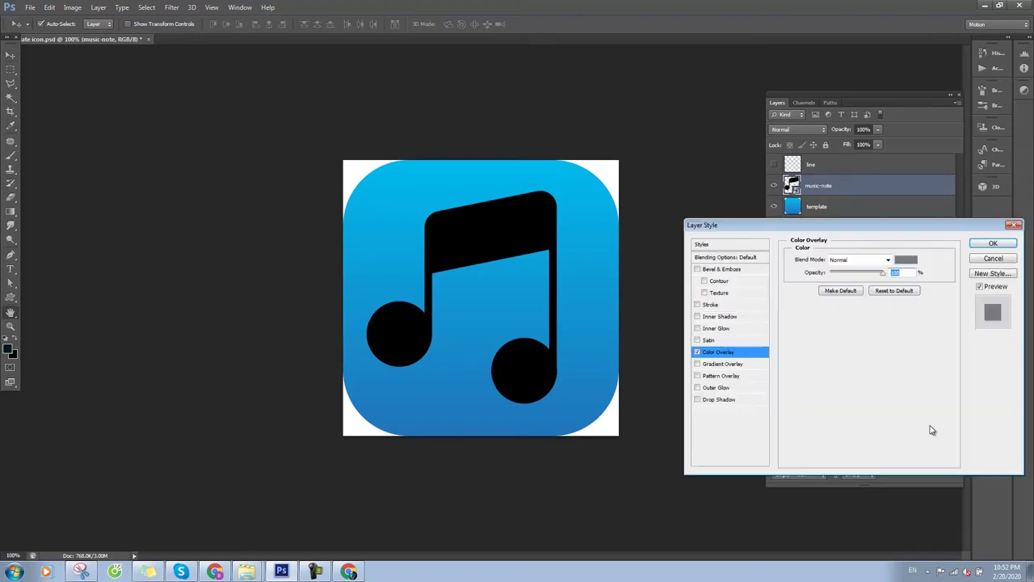
pyautogui.click(906, 259)
pyautogui.moveTo(634, 458); pyautogui.dragTo(638, 455)
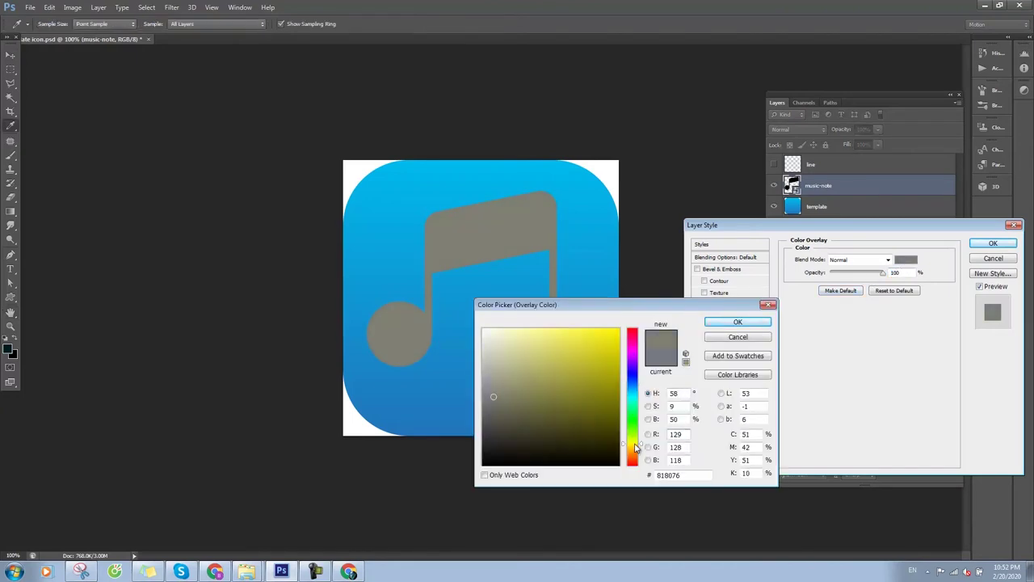
pyautogui.click(619, 332)
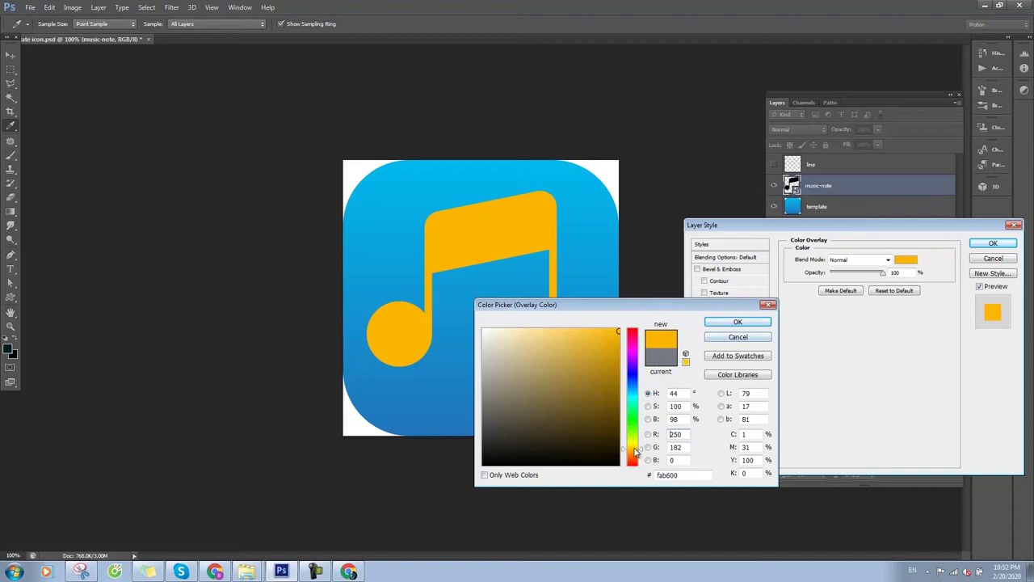
pyautogui.moveTo(635, 452); pyautogui.dragTo(634, 455)
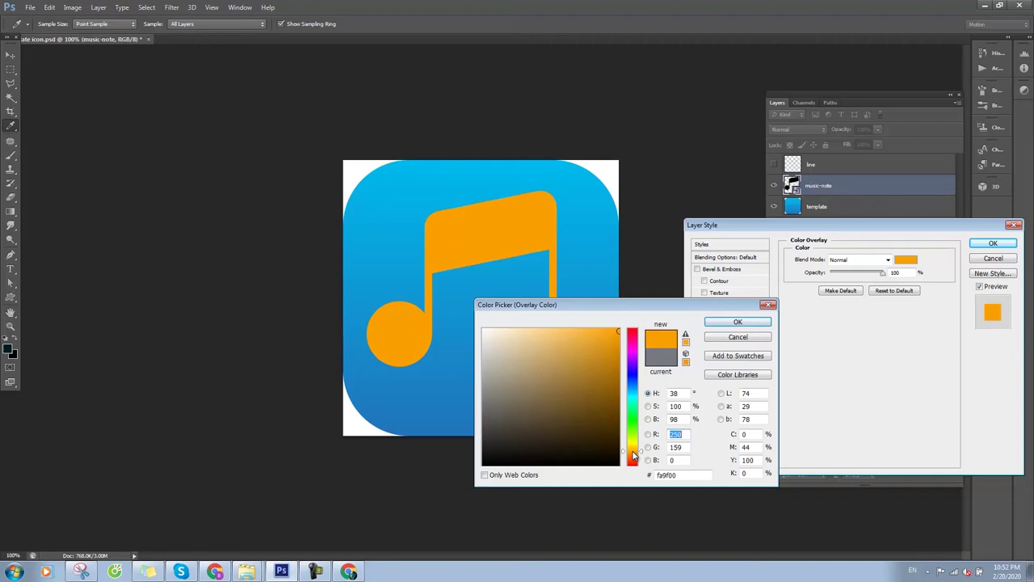
pyautogui.click(724, 324)
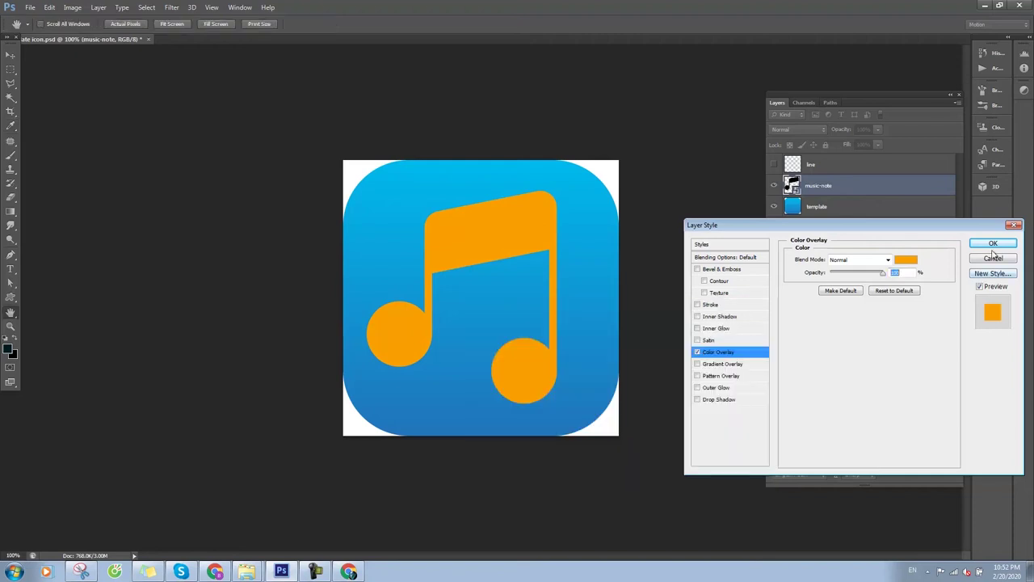
pyautogui.click(990, 246)
pyautogui.click(804, 233)
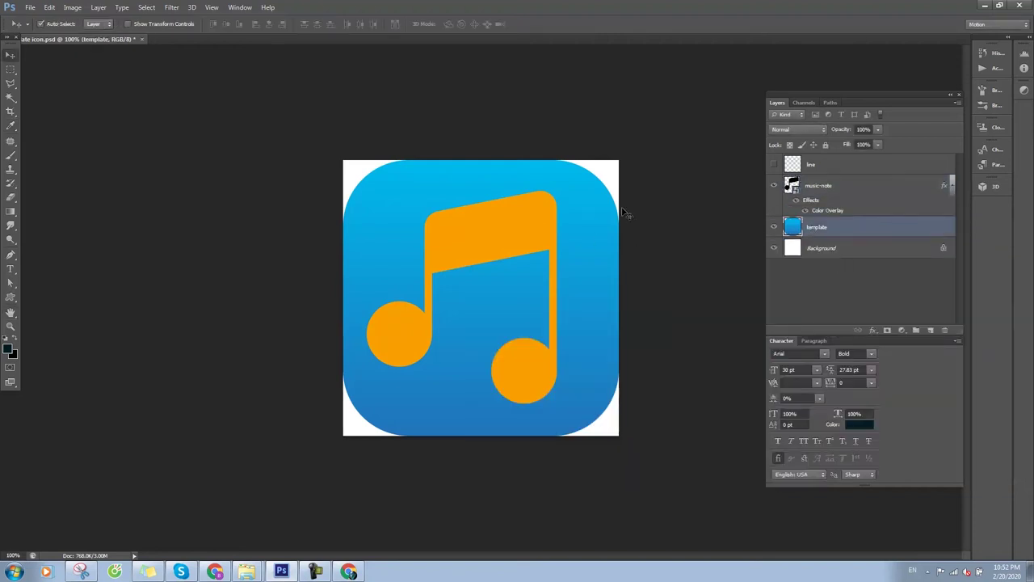
# Replace the template layer's Color Overlay with a light-to-deep blue Gradient Overlay.
pyautogui.click(873, 332)
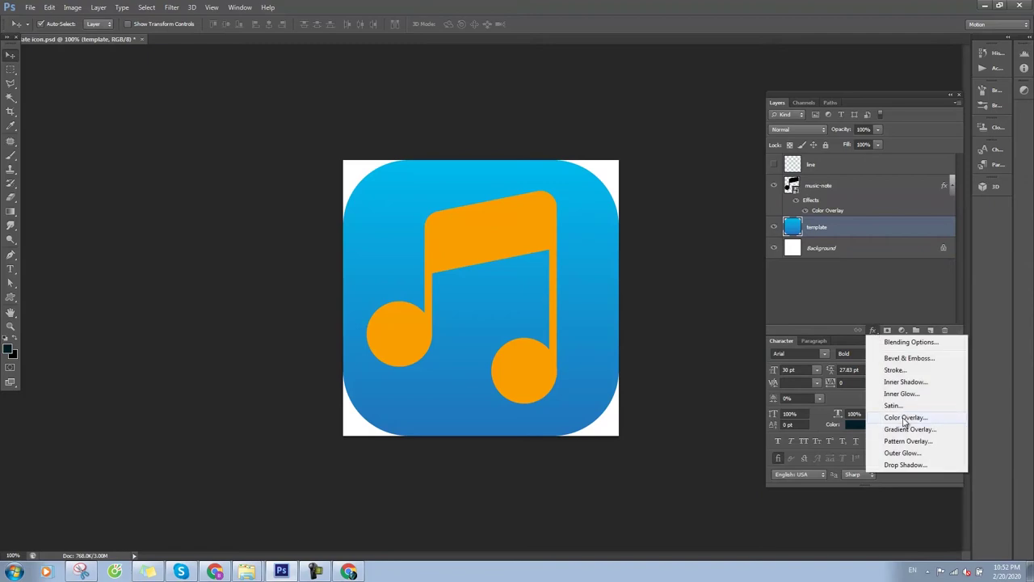
pyautogui.click(904, 430)
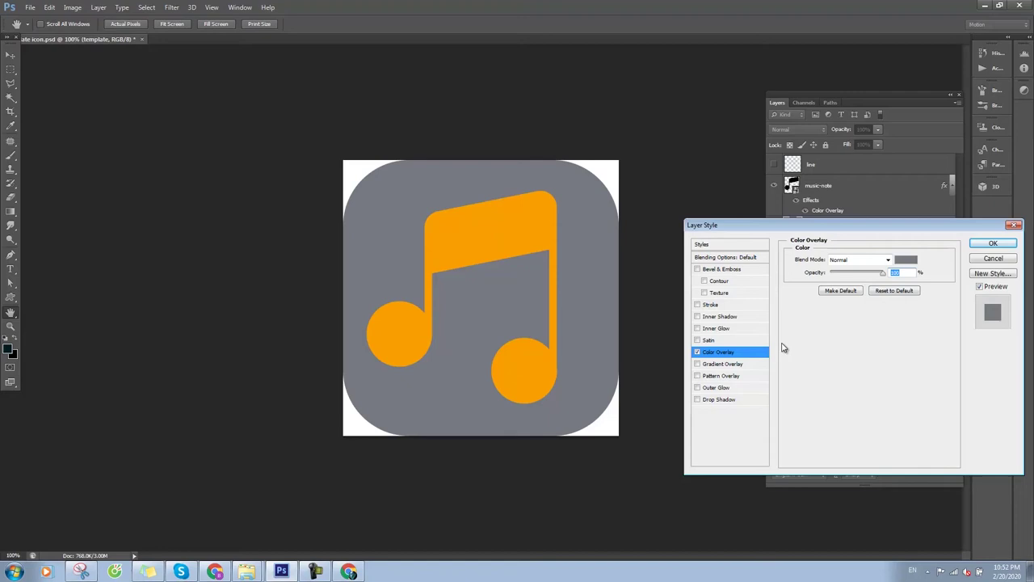
pyautogui.click(697, 351)
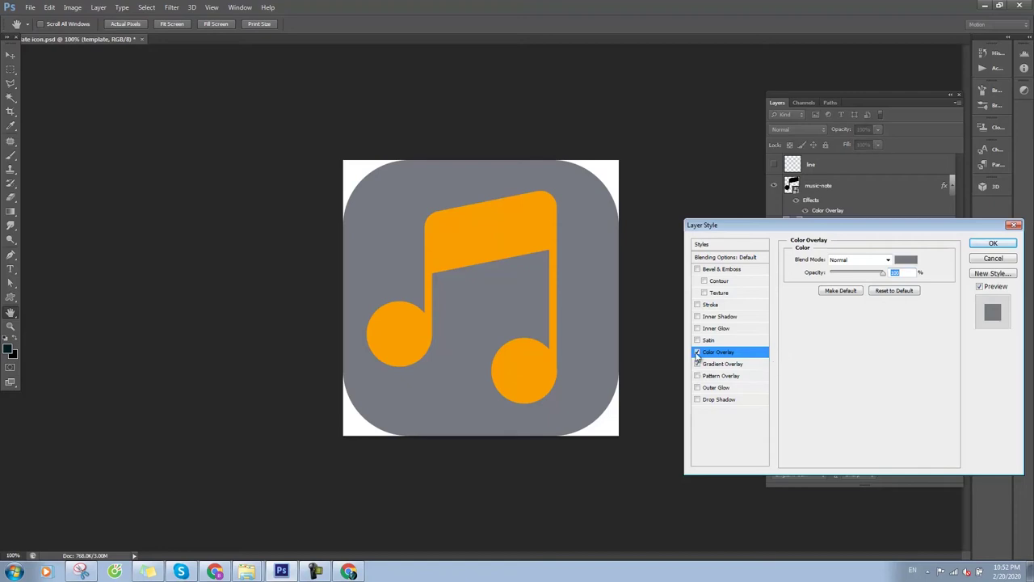
pyautogui.click(726, 364)
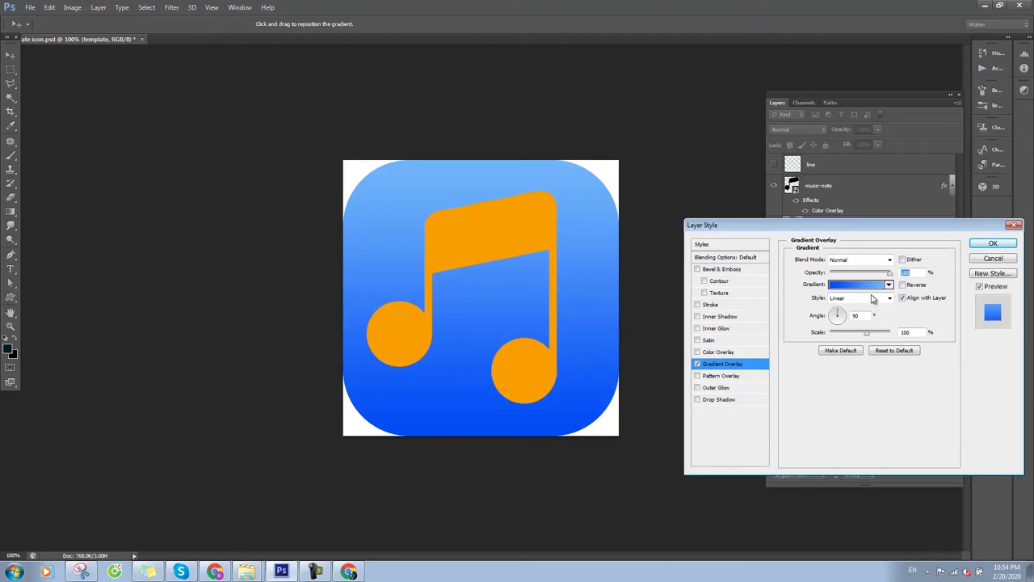
pyautogui.click(993, 245)
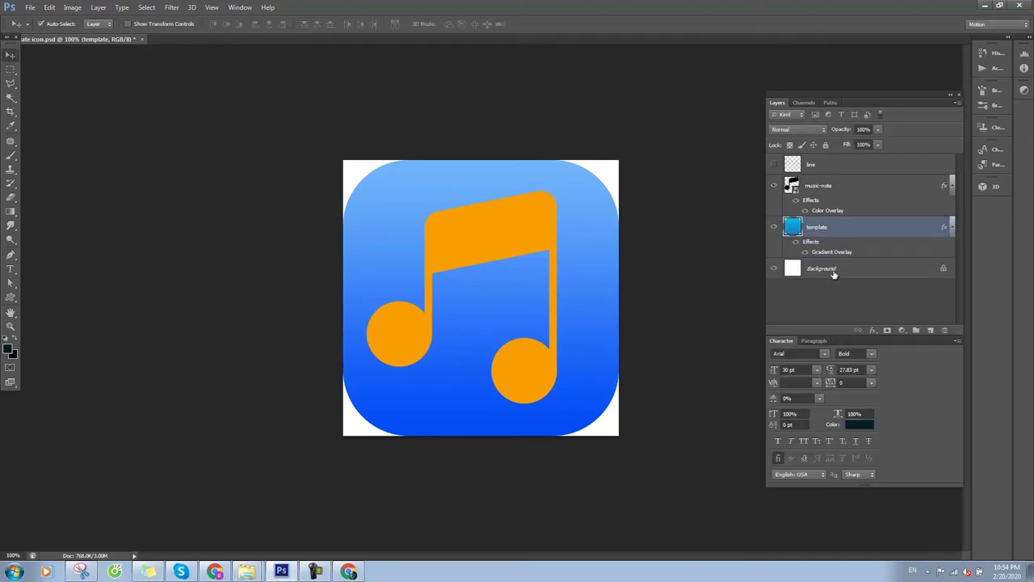
pyautogui.click(805, 199)
pyautogui.click(873, 330)
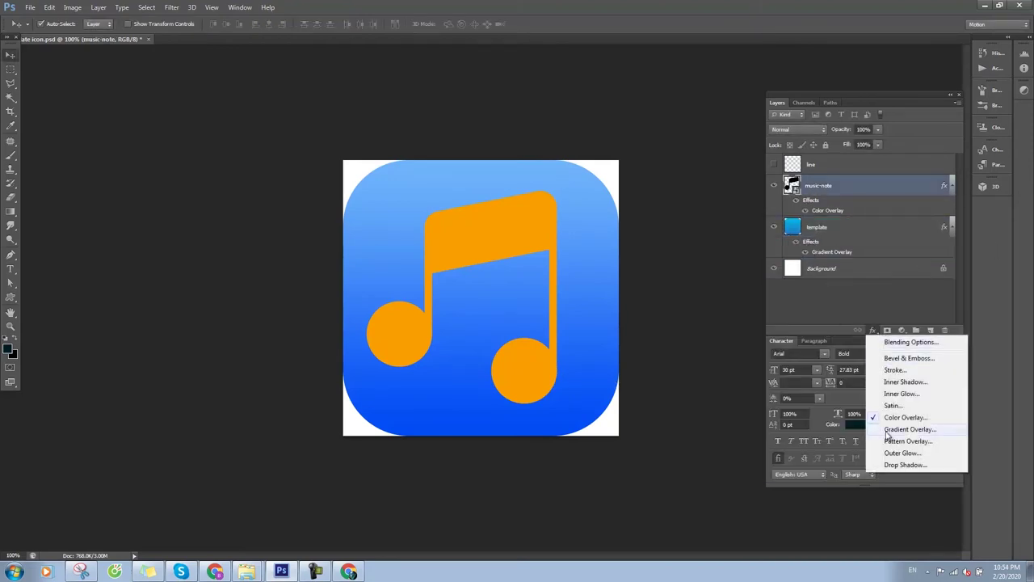
# Add a thick white Stroke outline to the orange music note.
pyautogui.click(894, 370)
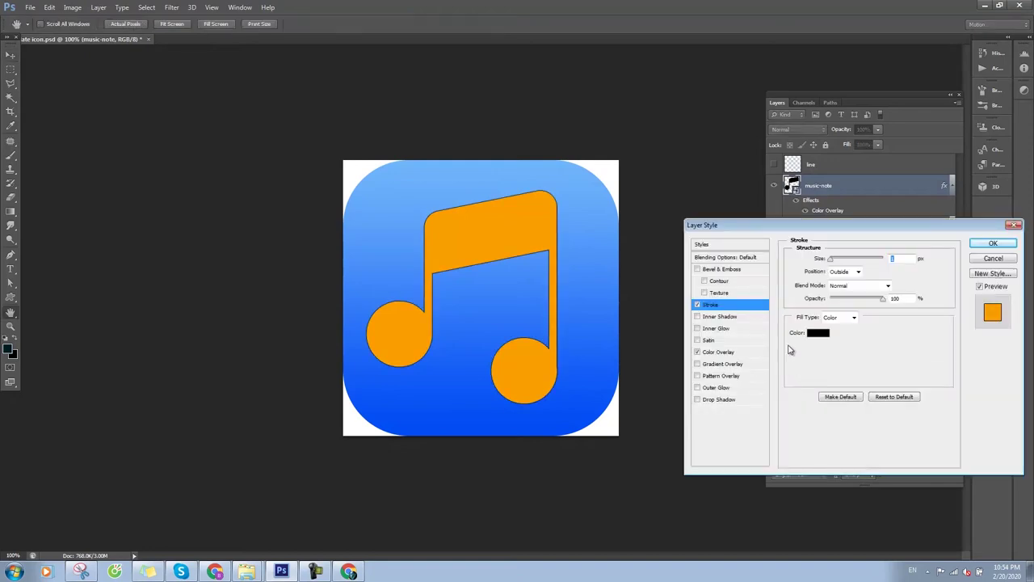
pyautogui.click(820, 333)
pyautogui.moveTo(640, 353); pyautogui.dragTo(618, 333)
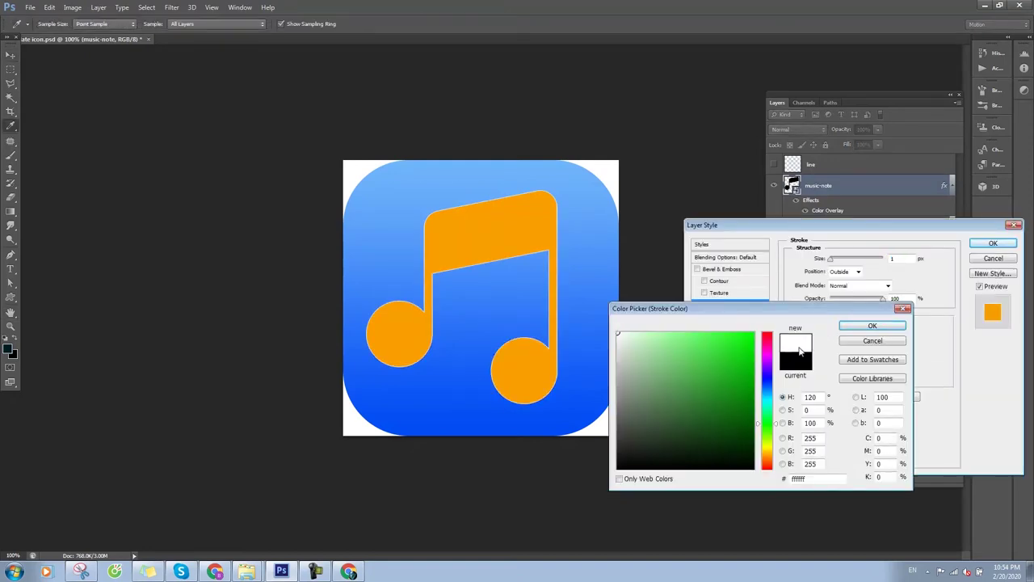
pyautogui.click(872, 325)
pyautogui.moveTo(831, 259); pyautogui.dragTo(836, 264)
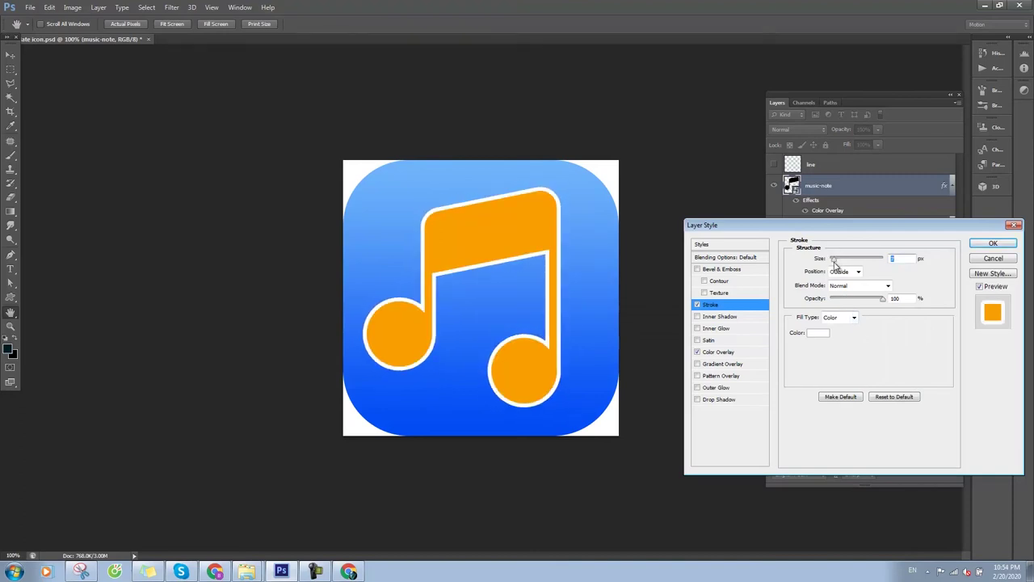
pyautogui.click(994, 243)
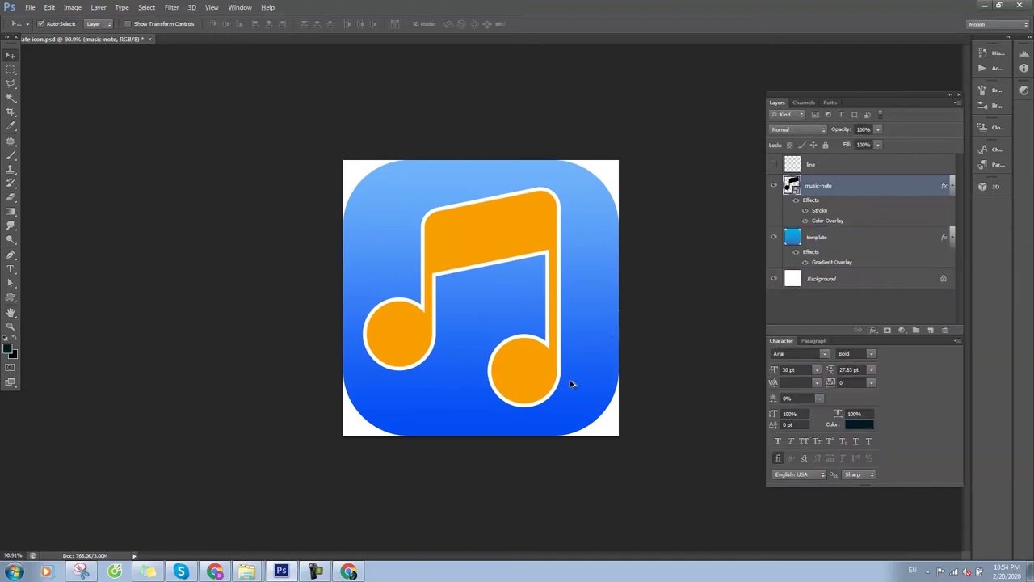
pyautogui.scroll(-3, 571, 380)
pyautogui.scroll(2, 571, 389)
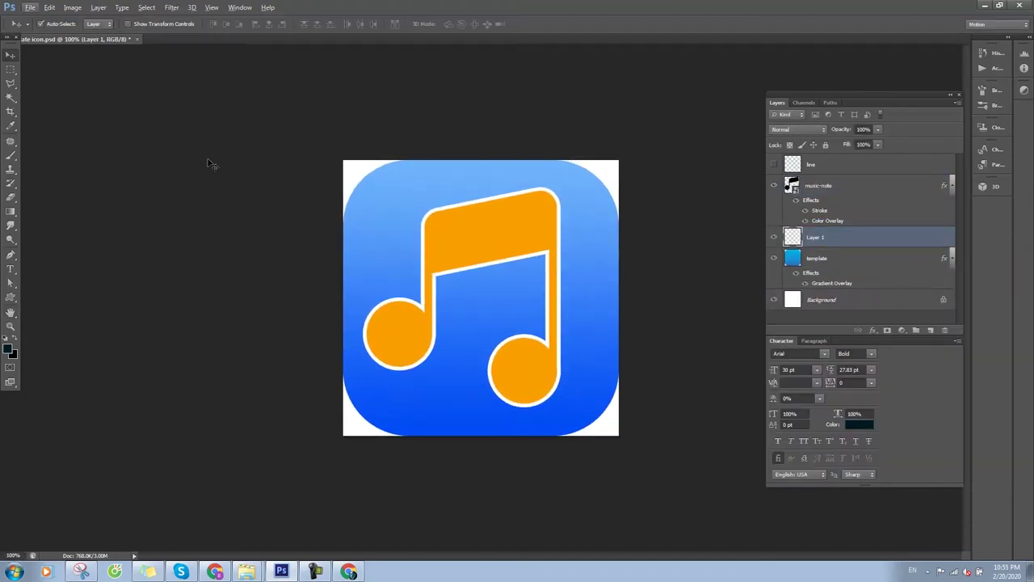
# Outline a diagonal long-shadow area from the note toward the lower right with the Polygonal Lasso.
pyautogui.click(11, 83)
pyautogui.click(550, 190)
pyautogui.click(620, 244)
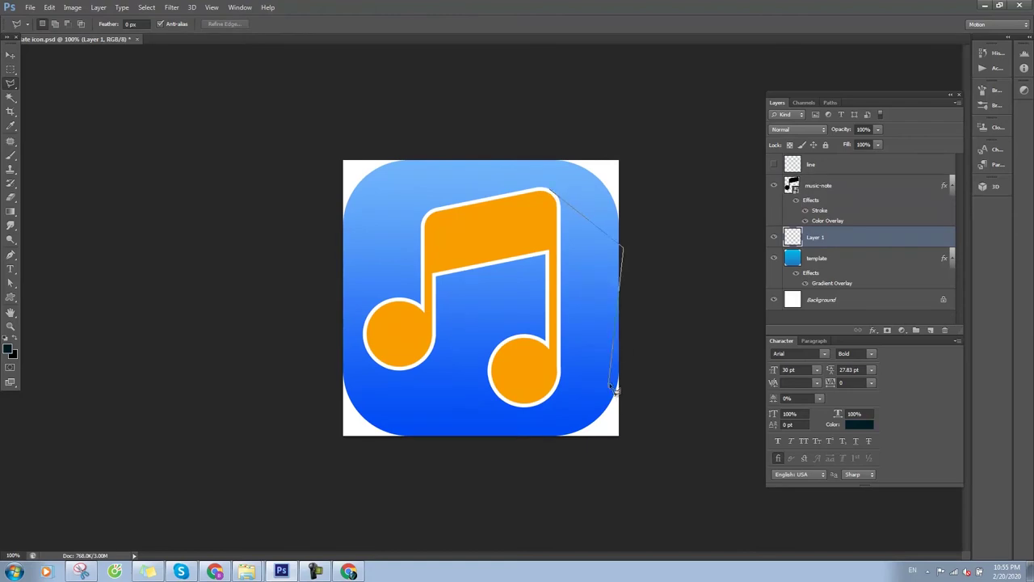
pyautogui.click(624, 400)
pyautogui.click(590, 442)
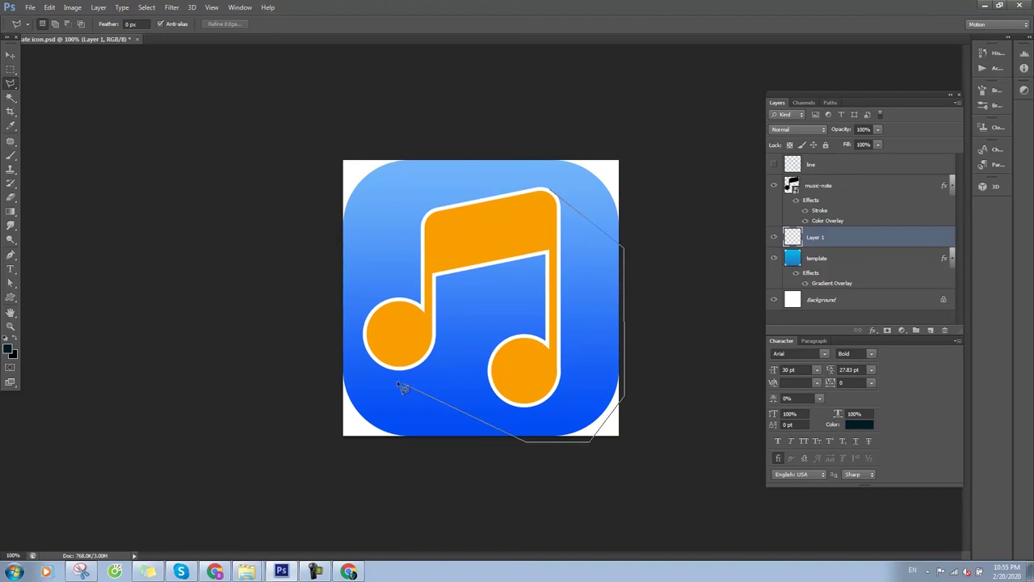
pyautogui.click(488, 441)
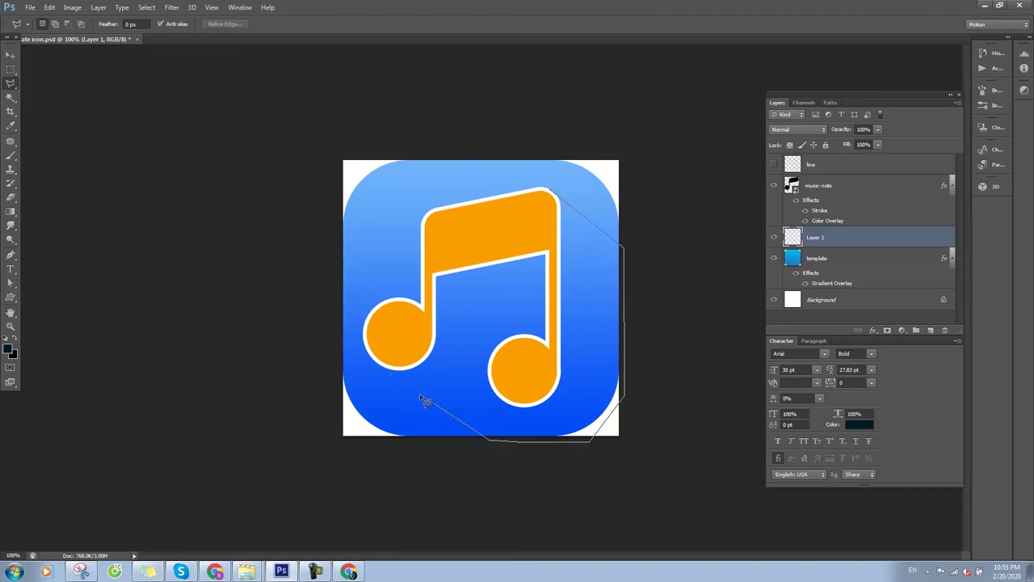
pyautogui.click(384, 367)
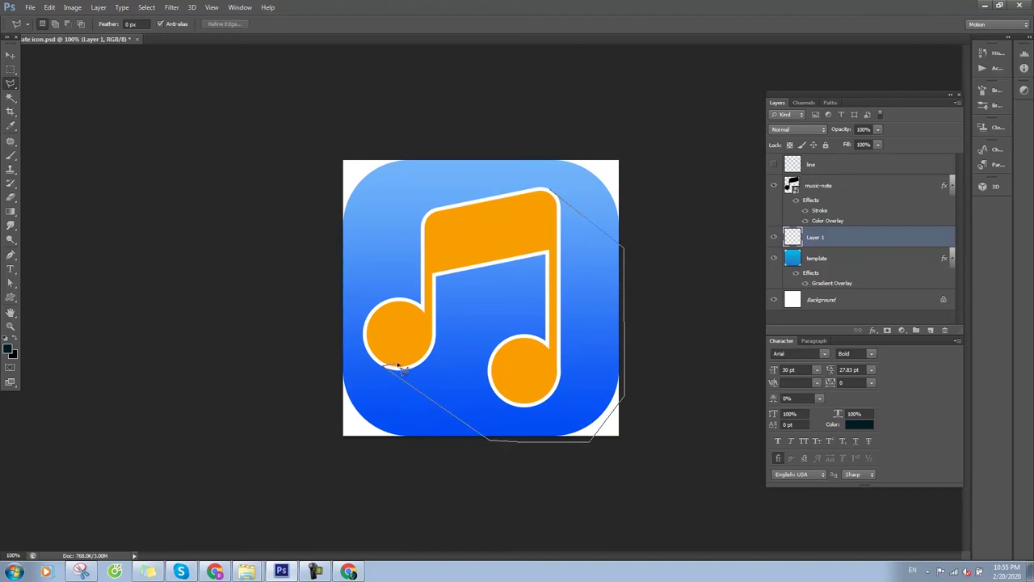
pyautogui.click(425, 332)
pyautogui.click(436, 250)
pyautogui.click(551, 193)
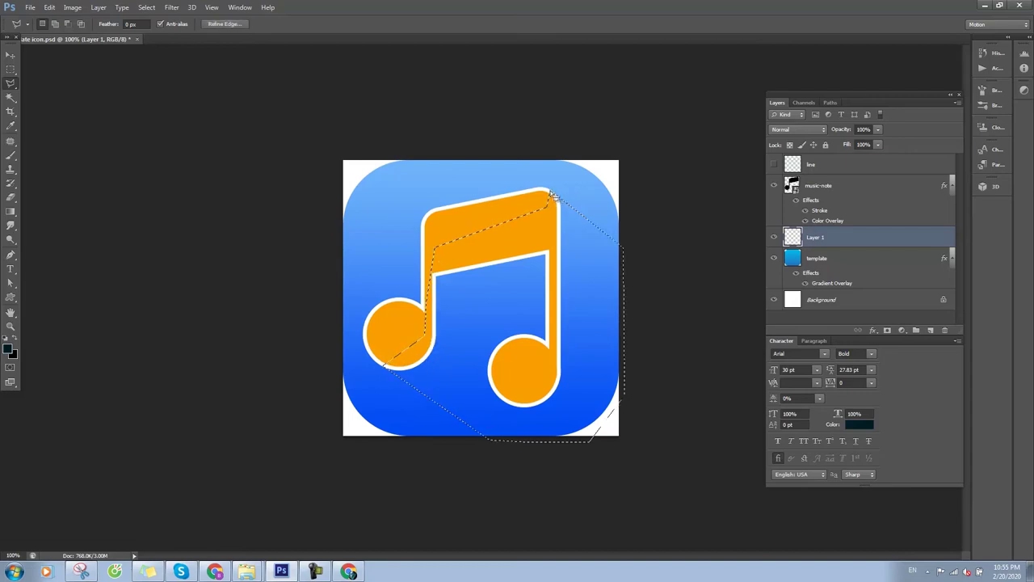
# Fill the shadow selection on Layer 1 with dark navy and deselect.
pyautogui.click(8, 349)
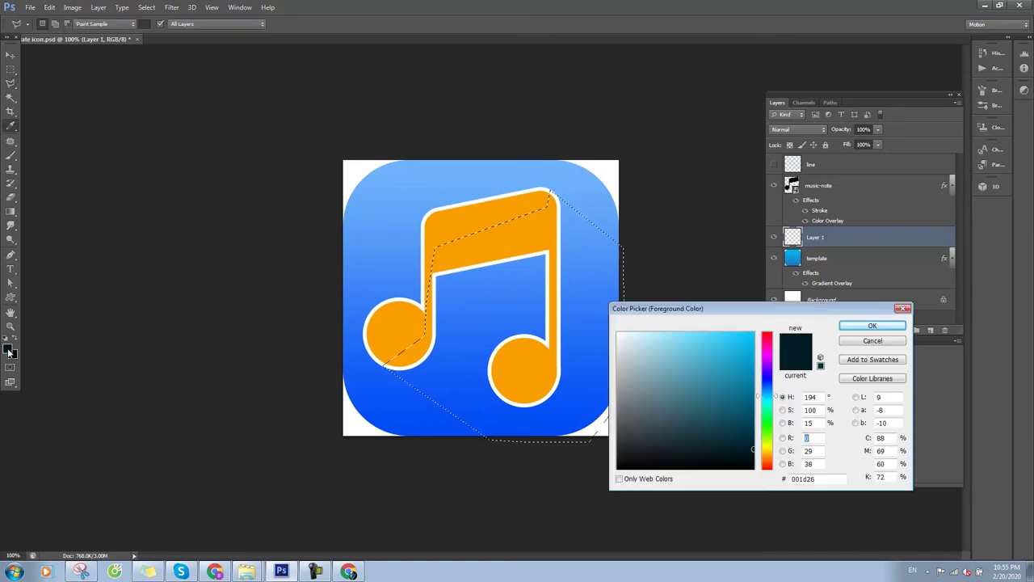
pyautogui.click(864, 326)
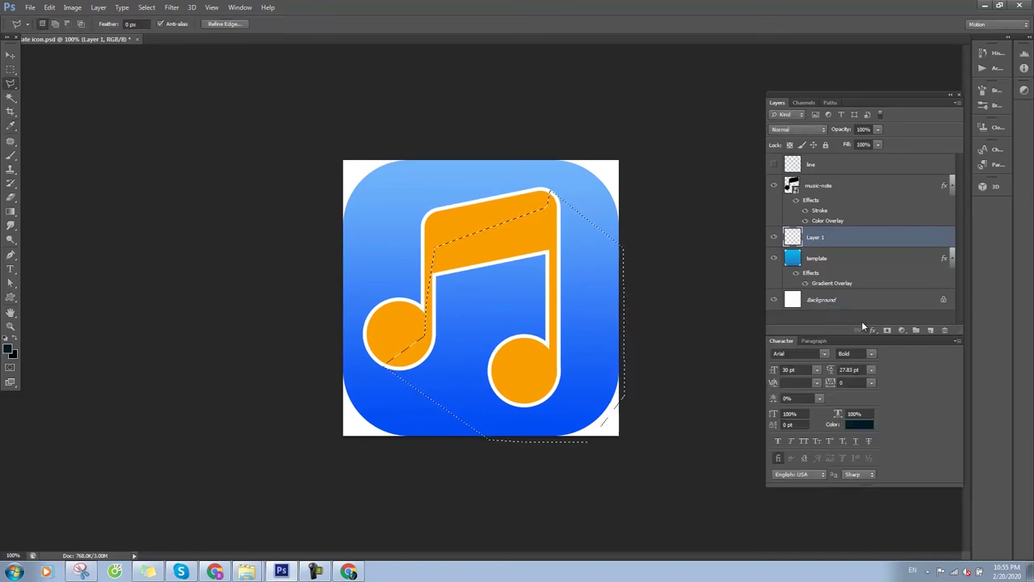
pyautogui.hotkey('alt', 'Delete')
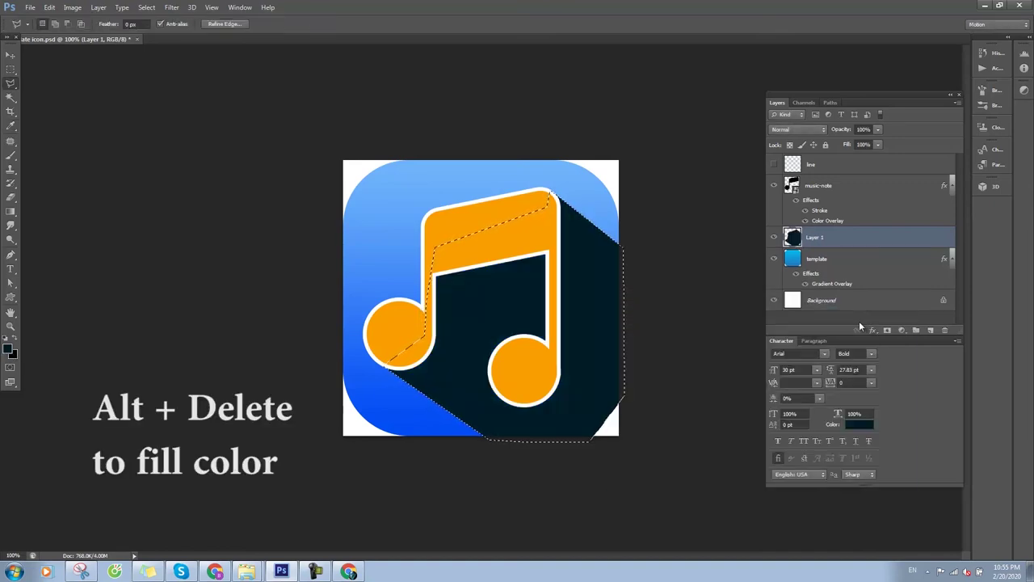
pyautogui.hotkey('ctrl', 'd')
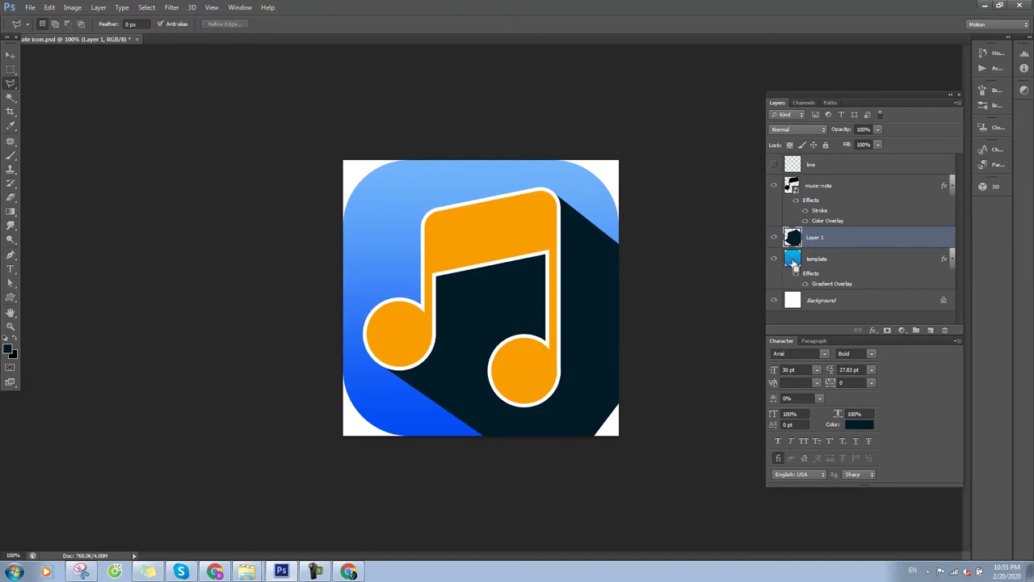
# Trim the shadow to the rounded square by removing everything outside its inverted selection.
pyautogui.keyDown('ctrl'); pyautogui.click(794, 264); pyautogui.keyUp('ctrl')
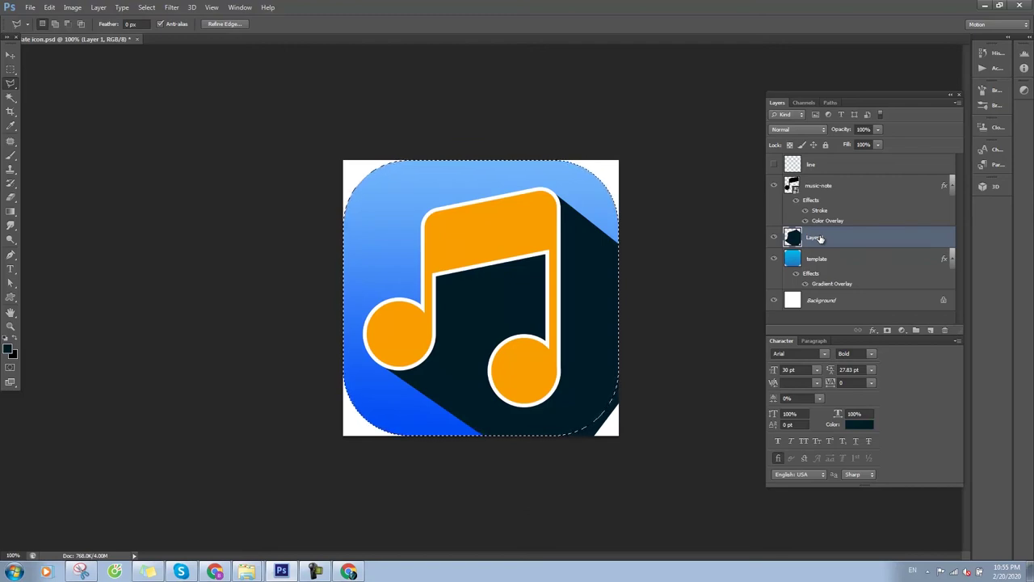
pyautogui.hotkey('ctrl', 'z')
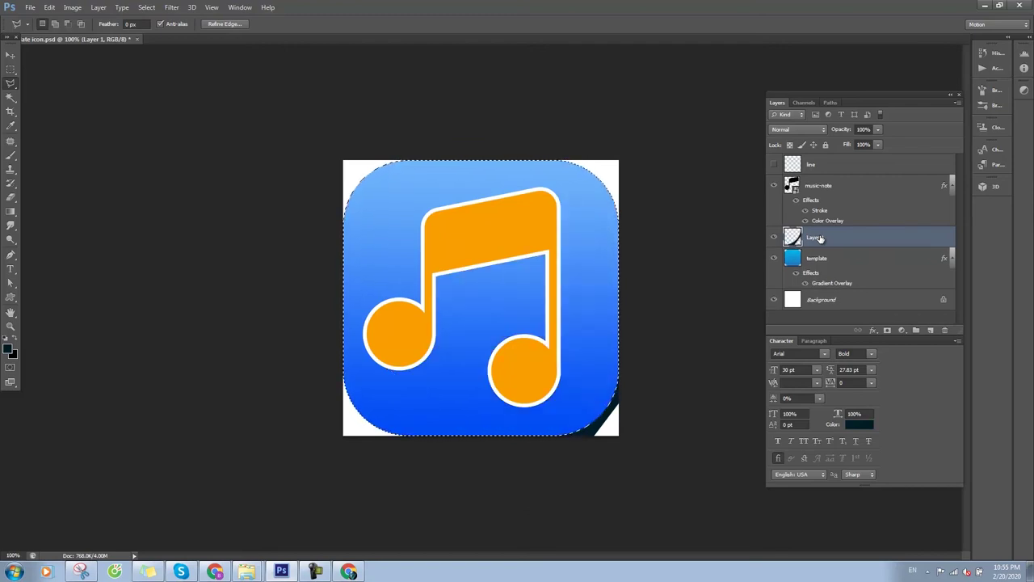
pyautogui.hotkey('ctrl', 'z')
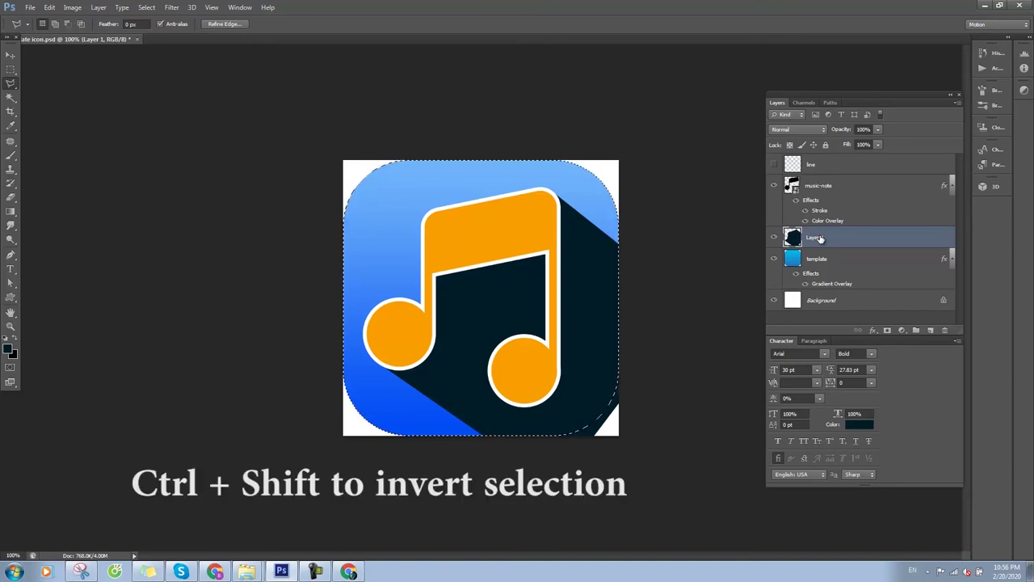
pyautogui.hotkey('ctrl', 'shift', 'i')
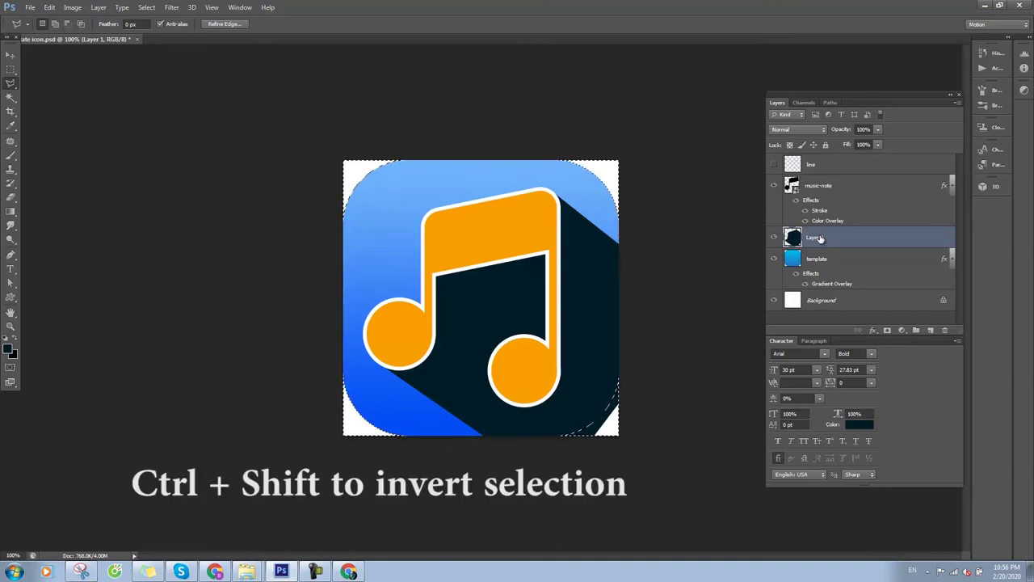
pyautogui.hotkey('ctrl', 'd')
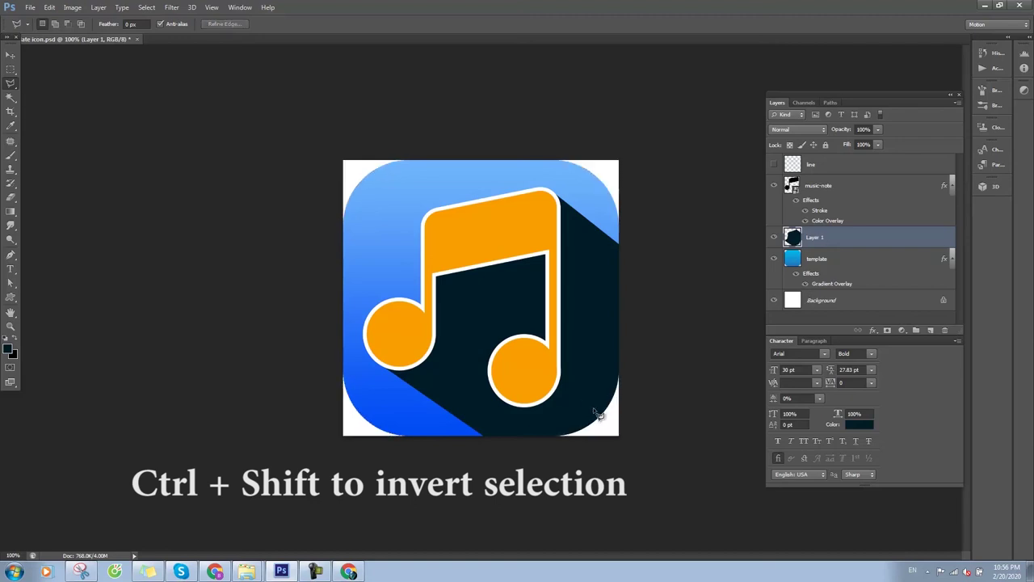
pyautogui.click(10, 197)
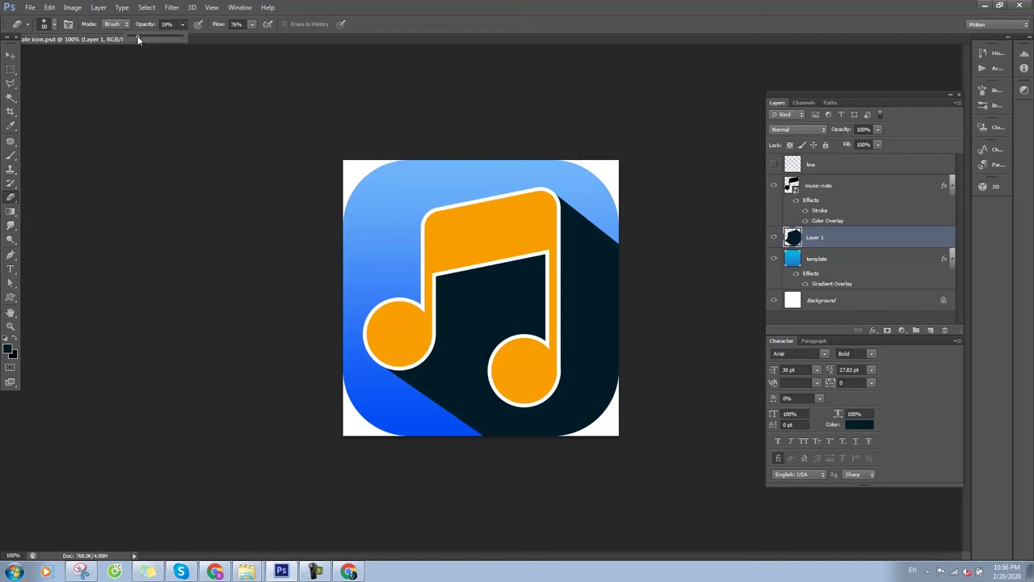
# Set the Eraser to about 21% opacity, restoring the shadow layer after an accidental delete.
pyautogui.click(135, 86)
pyautogui.press('Delete')
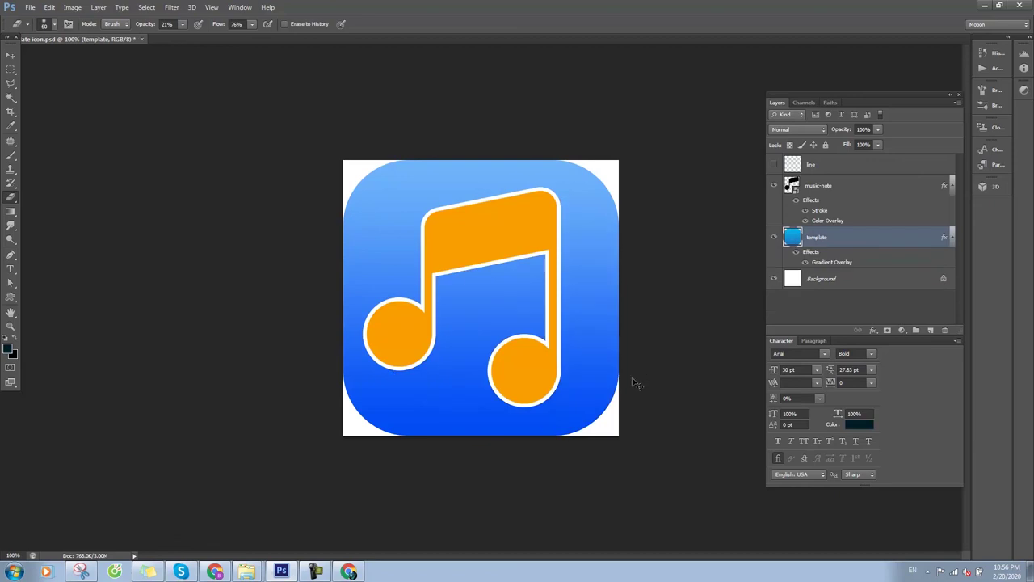
pyautogui.hotkey('ctrl', 'z')
pyautogui.click(927, 570)
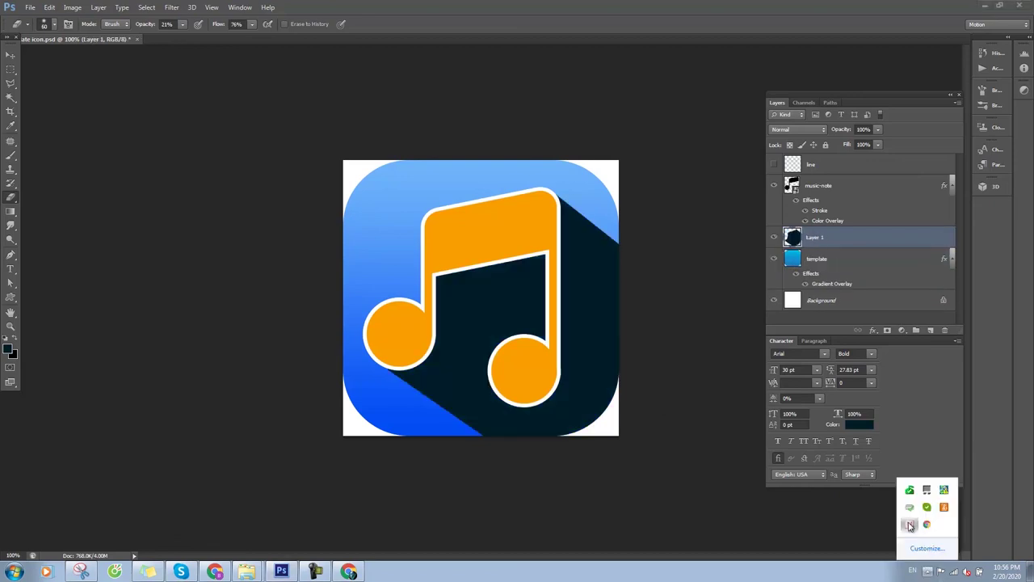
pyautogui.click(626, 397)
# Softly erase the shadow's lower, right and top-right edges with a larger 120-size eraser.
pyautogui.press(']')
pyautogui.press(']')
pyautogui.press(']')
pyautogui.moveTo(617, 344); pyautogui.dragTo(535, 438)
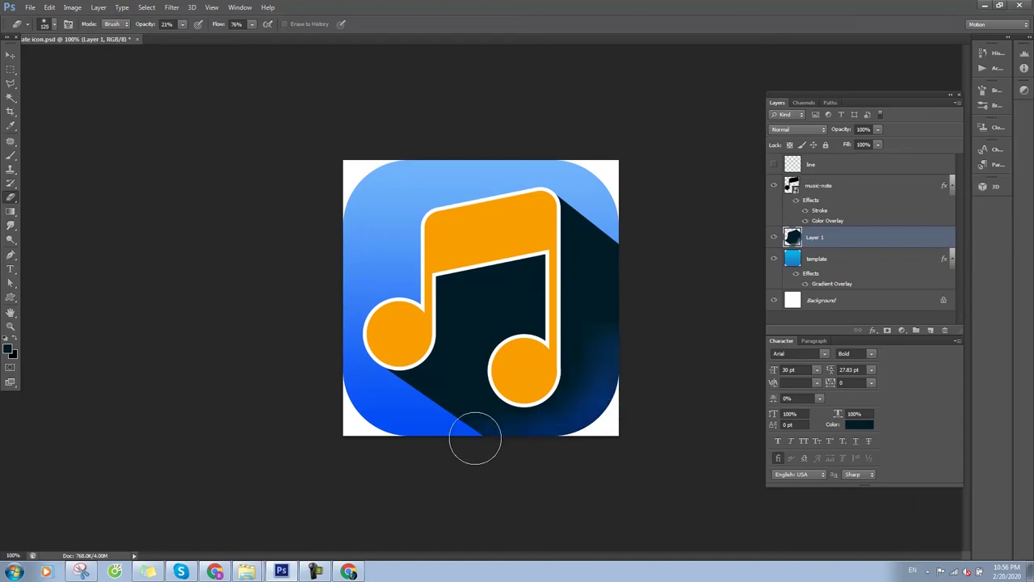
pyautogui.moveTo(611, 370)
pyautogui.mouseDown()
pyautogui.moveTo(626, 277)
pyautogui.moveTo(482, 374)
pyautogui.moveTo(531, 272)
pyautogui.moveTo(496, 369)
pyautogui.moveTo(473, 358)
pyautogui.moveTo(453, 410)
pyautogui.mouseUp()
pyautogui.moveTo(538, 410)
pyautogui.mouseDown()
pyautogui.moveTo(522, 300)
pyautogui.moveTo(565, 339)
pyautogui.mouseUp()
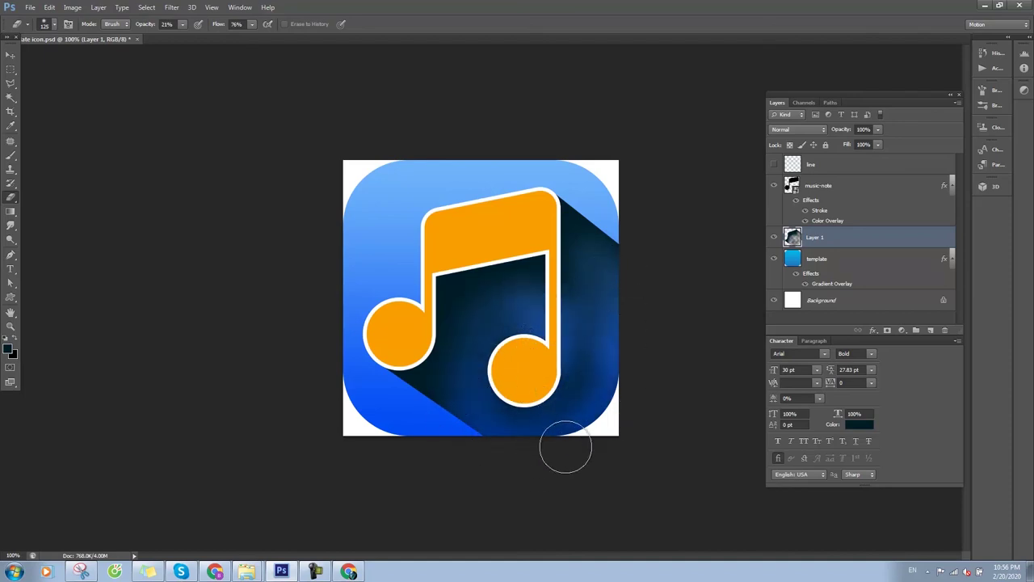
pyautogui.moveTo(582, 217); pyautogui.dragTo(588, 302)
pyautogui.moveTo(462, 429); pyautogui.dragTo(408, 389)
# Set the Layer 1 long shadow to Multiply blend mode at 39% opacity.
pyautogui.click(811, 131)
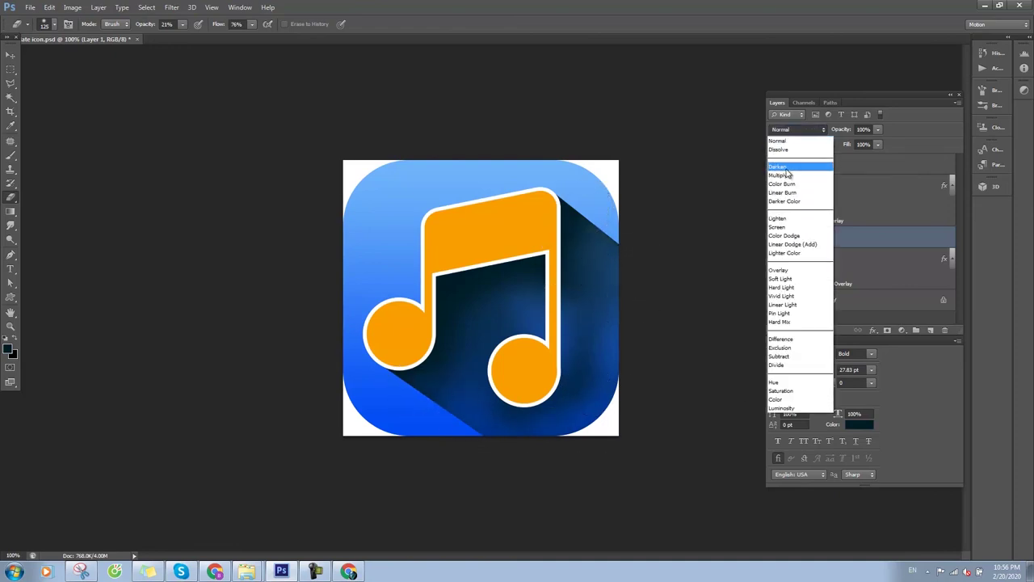
pyautogui.click(782, 180)
pyautogui.click(876, 144)
pyautogui.click(848, 144)
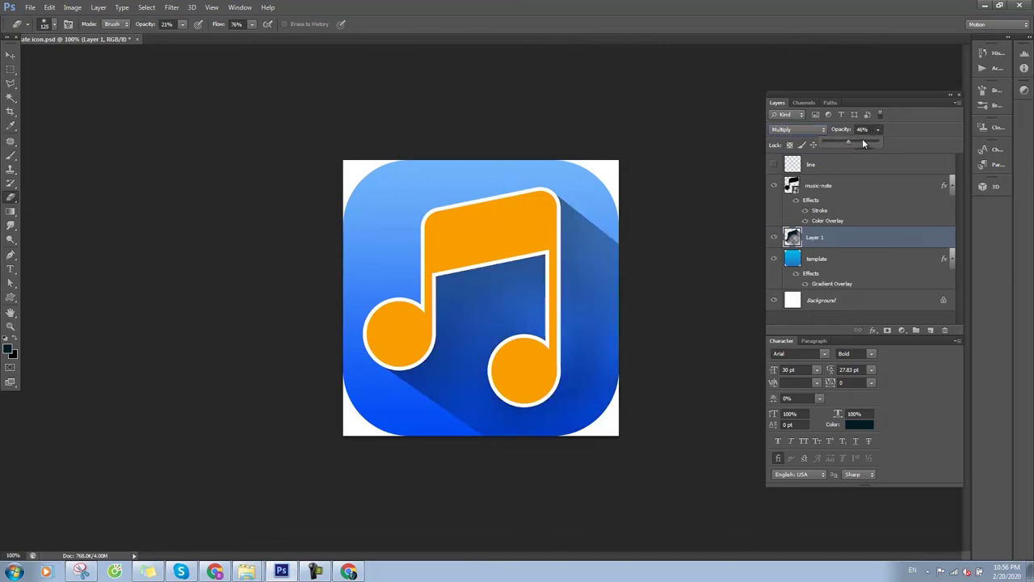
pyautogui.click(646, 242)
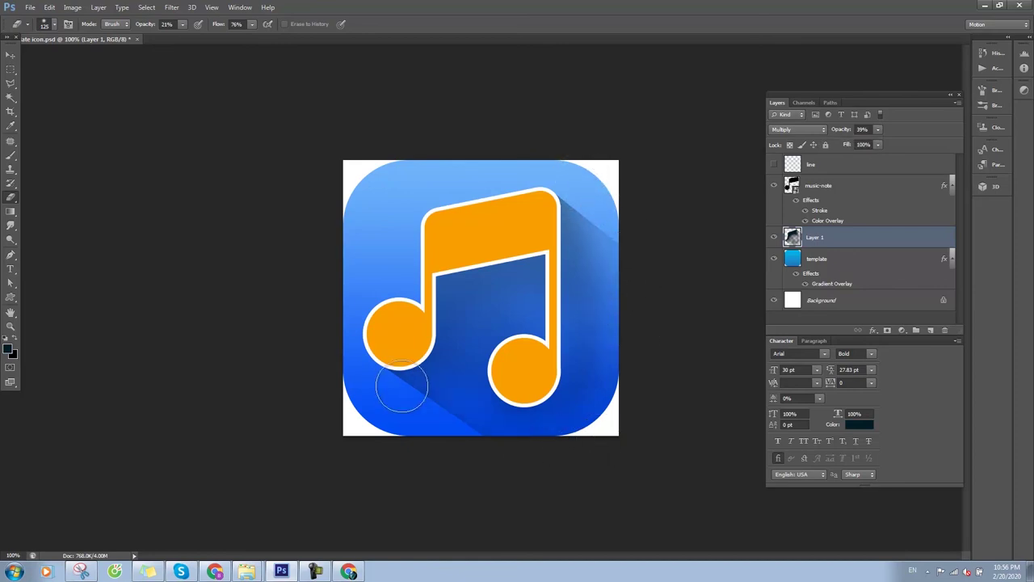
# Zoom out to view the whole icon with the Move tool active.
pyautogui.scroll(-2, 629, 426)
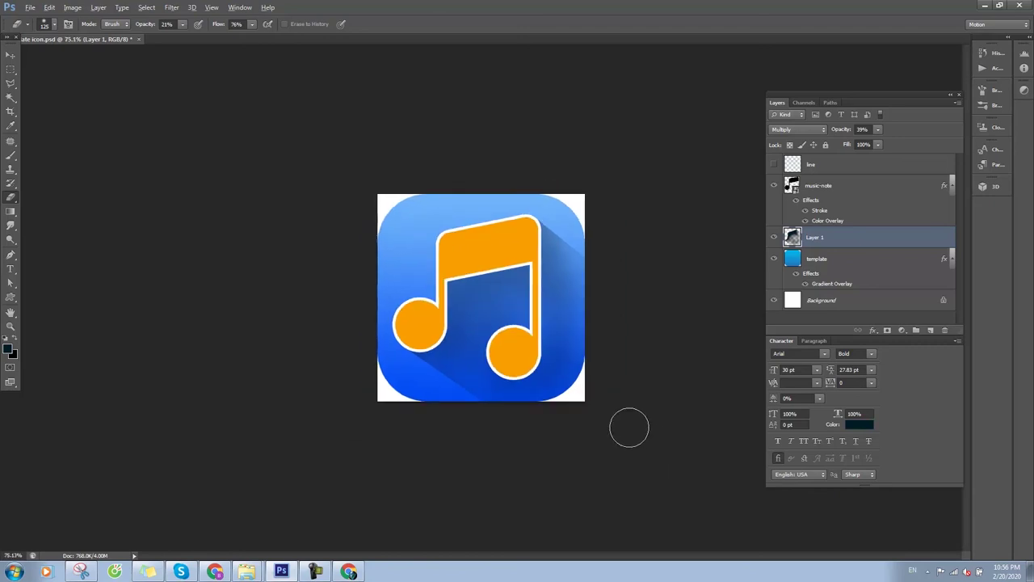
pyautogui.scroll(-2, 629, 423)
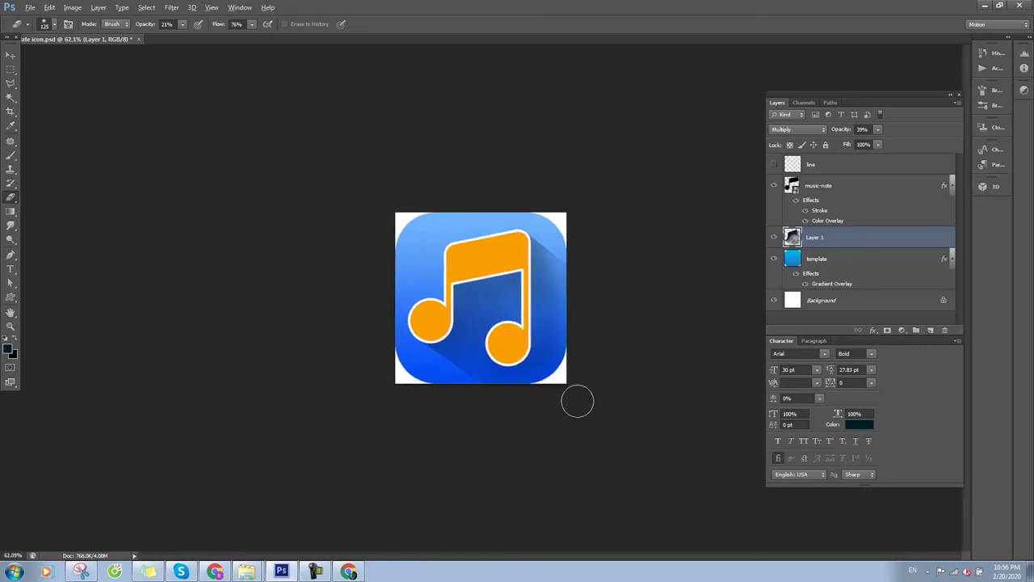
pyautogui.click(11, 54)
pyautogui.scroll(-1, 552, 363)
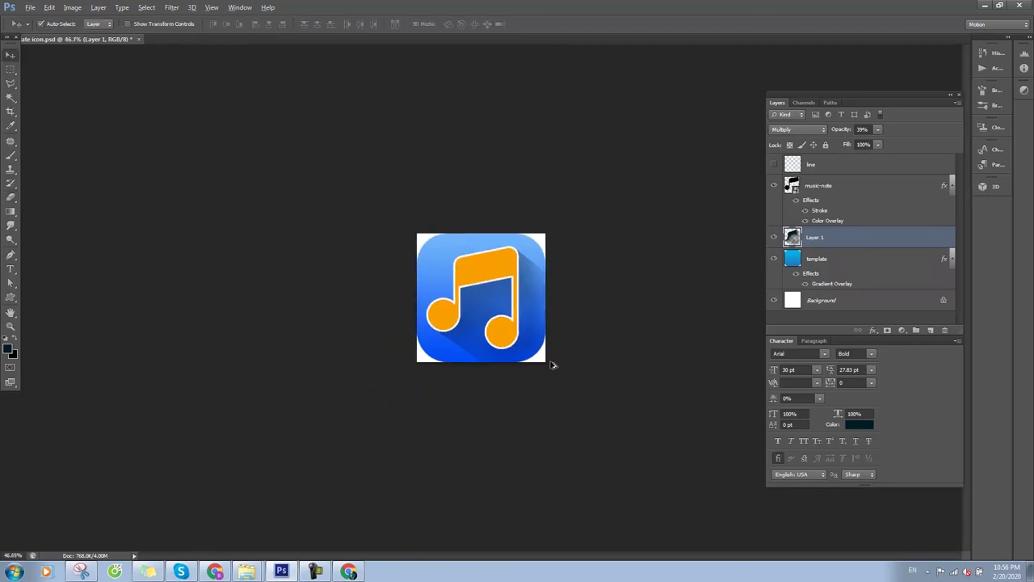
pyautogui.scroll(-2, 554, 359)
pyautogui.scroll(-1, 553, 359)
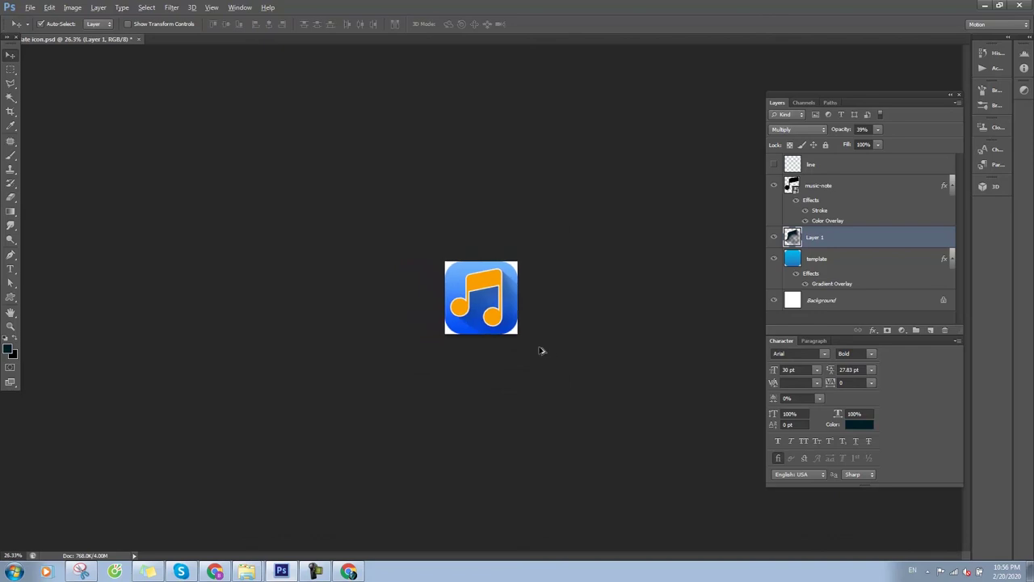
# Save the icon as a PNG copy under a new name, accepting the PNG Options.
pyautogui.hotkey('ctrl', 'shift', 's')
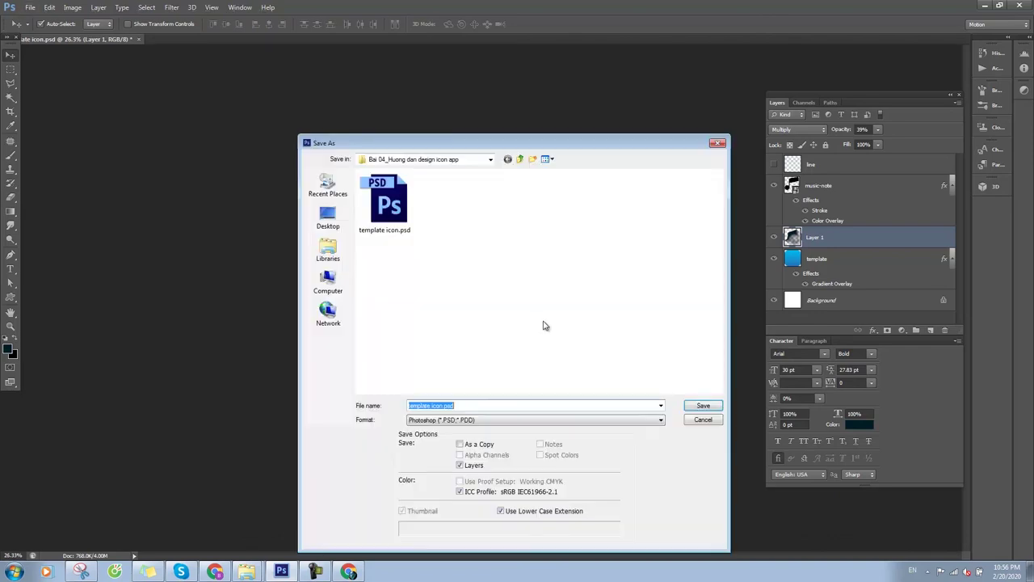
pyautogui.click(512, 420)
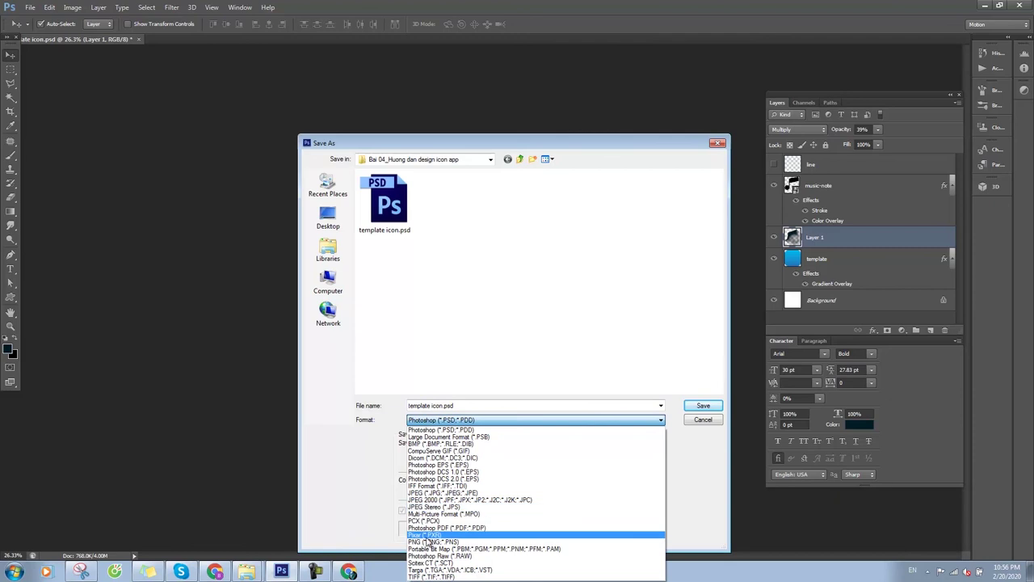
pyautogui.click(437, 543)
pyautogui.click(485, 407)
pyautogui.press('BackSpace')
pyautogui.write('icon music app')
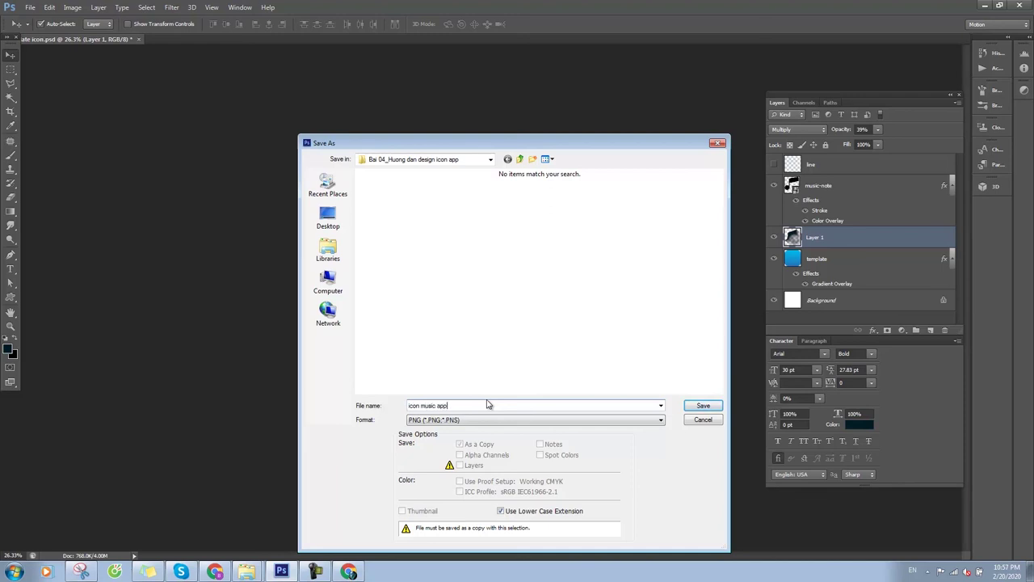
pyautogui.press('Return')
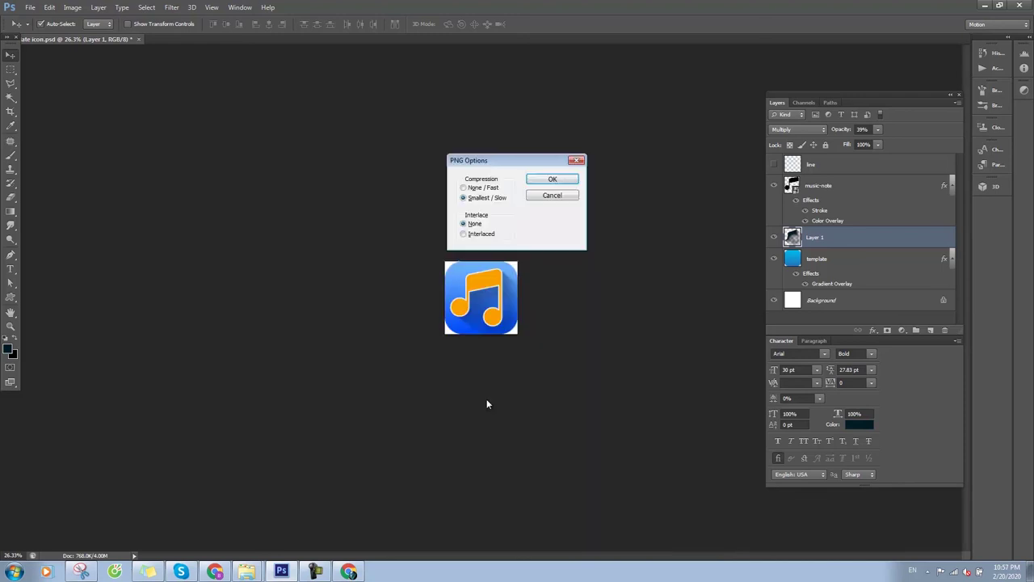
pyautogui.click(551, 180)
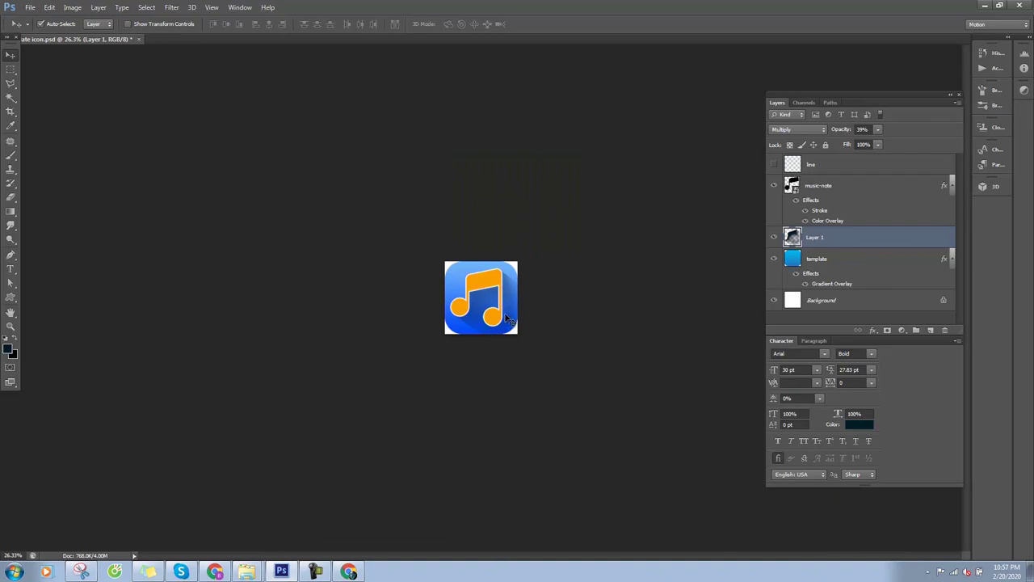
pyautogui.scroll(1, 511, 327)
pyautogui.scroll(1, 518, 330)
pyautogui.scroll(1, 534, 299)
pyautogui.press('alt')
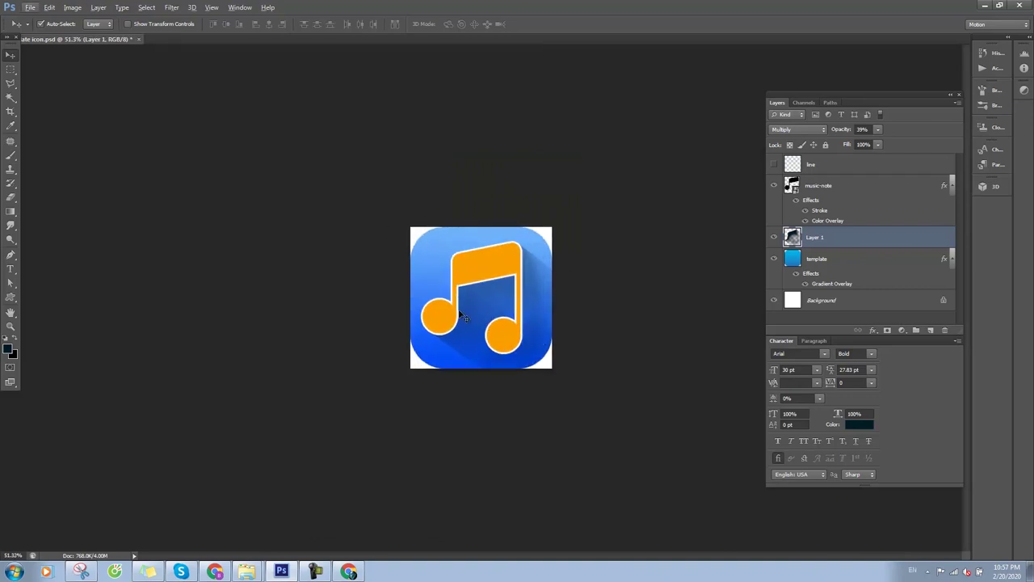